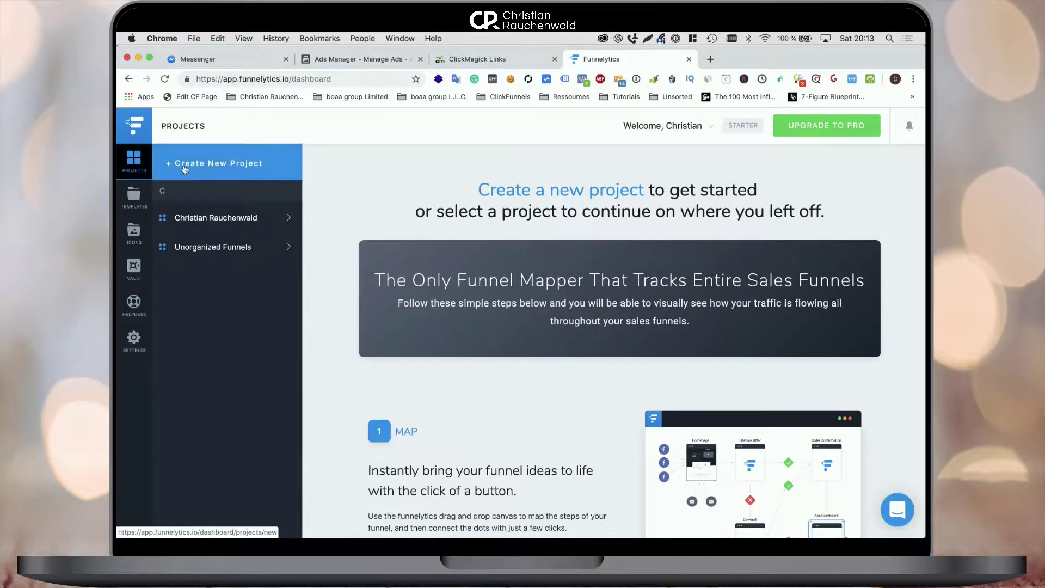
Create a new project named 'Test' and open it
left_click(236, 179)
left_click(453, 305)
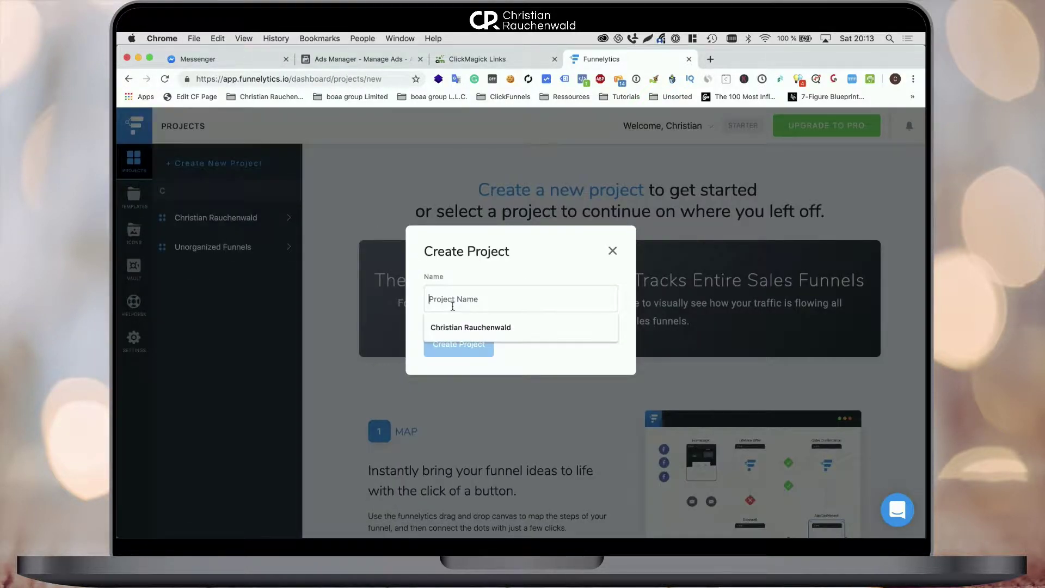
type("Test")
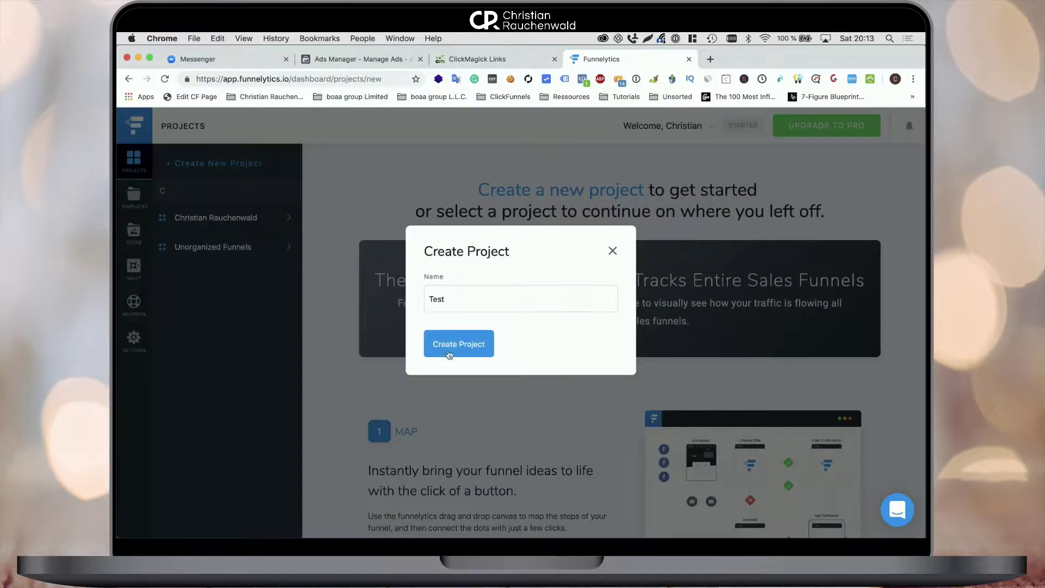
left_click(451, 349)
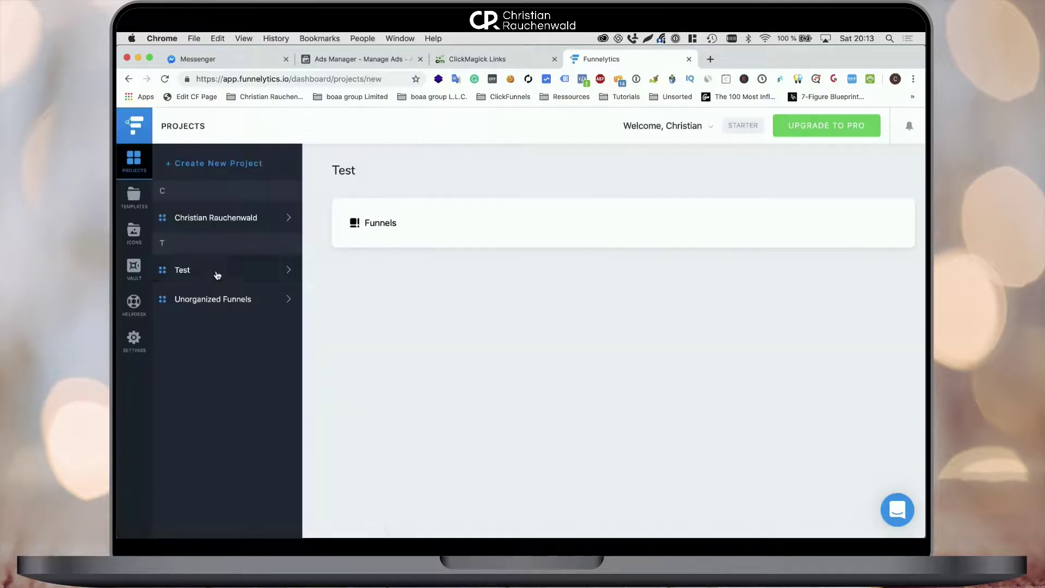
left_click(216, 270)
Create a funnel named 'Testfunnel' in the Test project, opening its blank canvas
left_click(438, 339)
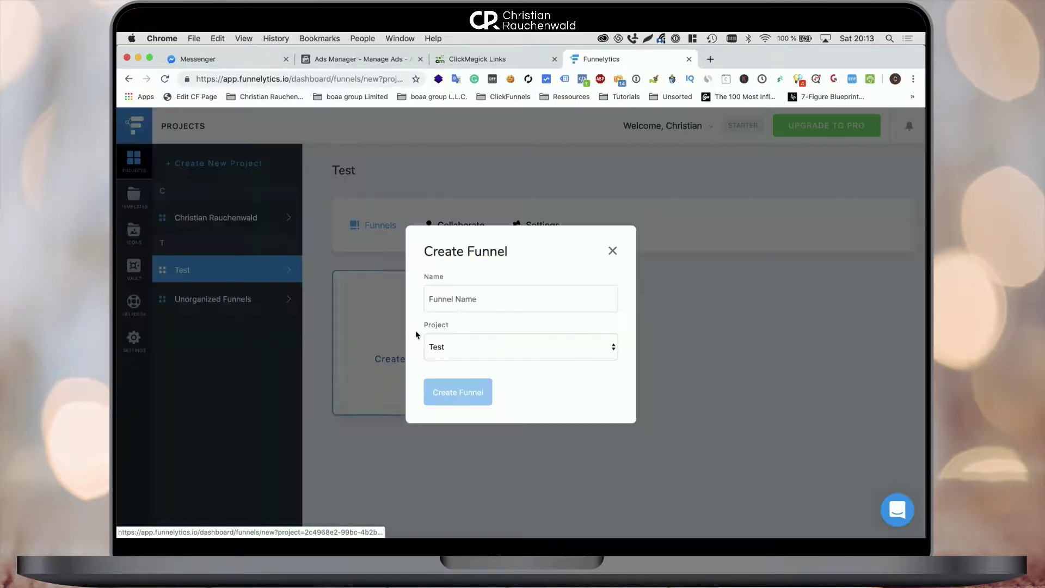
left_click(489, 287)
type("Testfunnel")
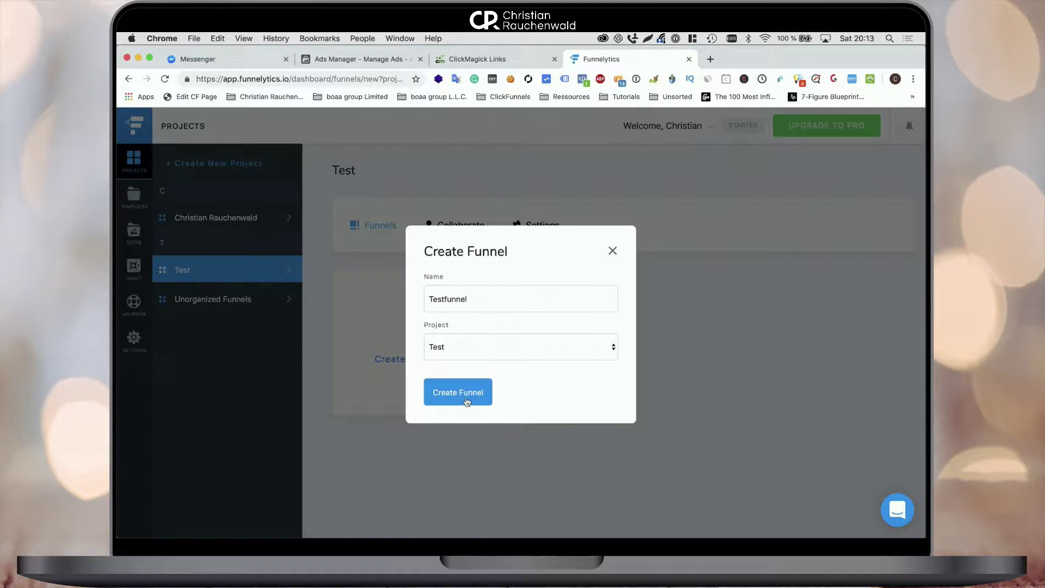
left_click(463, 392)
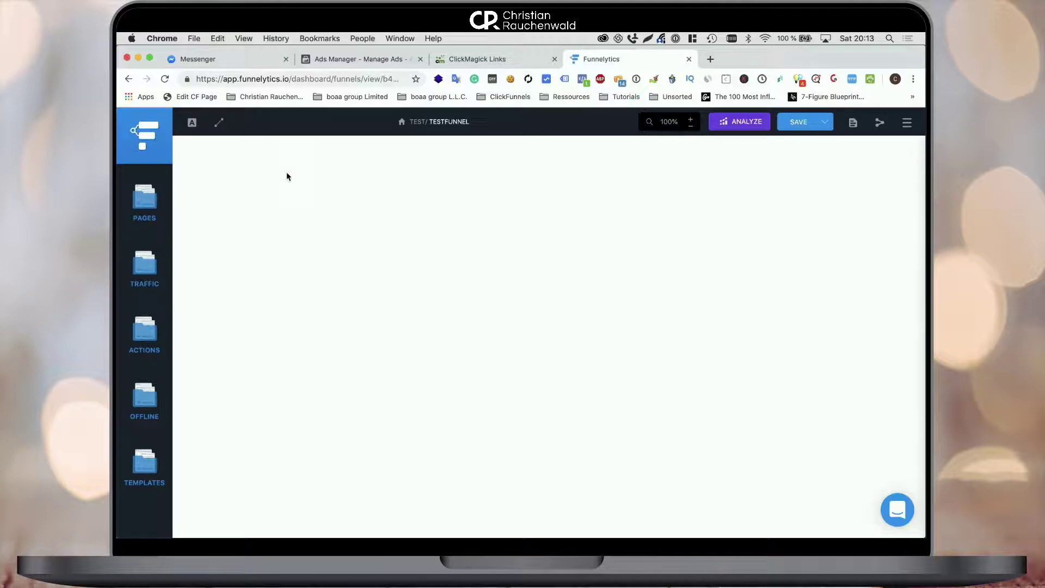
Place Opt In and Sales Page templates side by side on the canvas
left_click(147, 203)
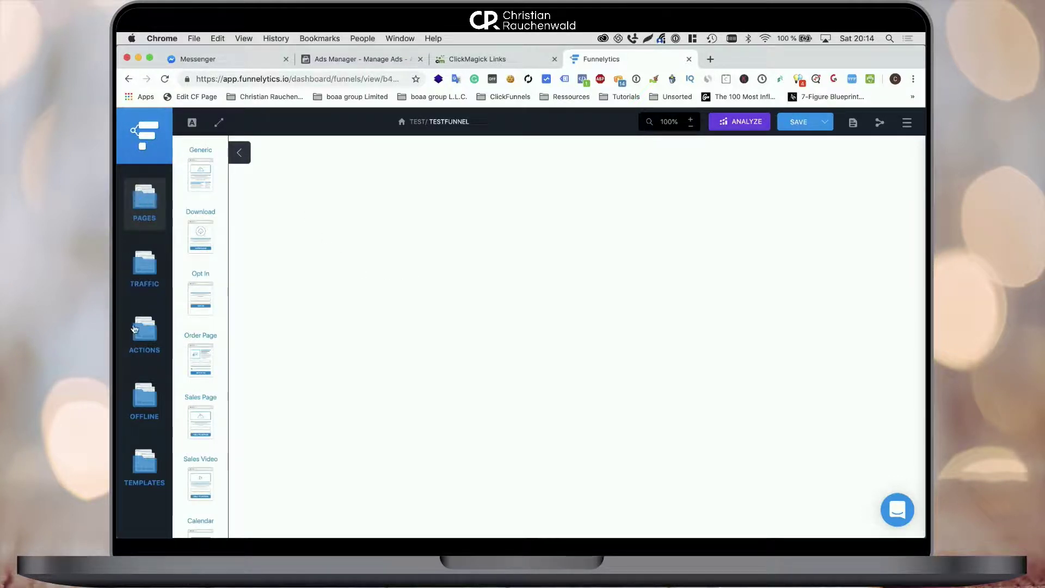
scroll(205, 233, "down", 2)
scroll(199, 272, "up", 2)
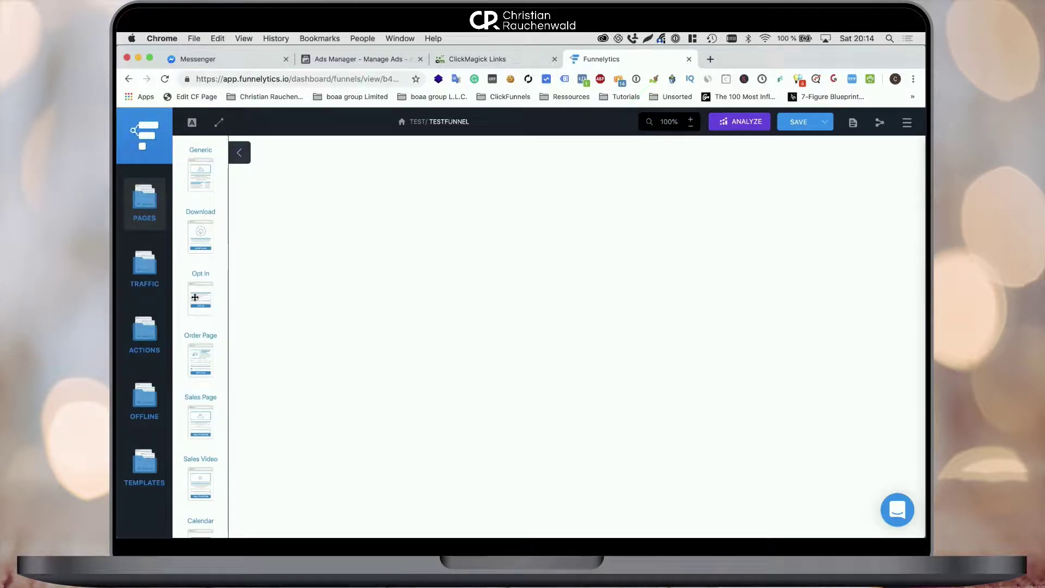
left_click_drag(197, 295, 387, 267)
left_click(306, 294)
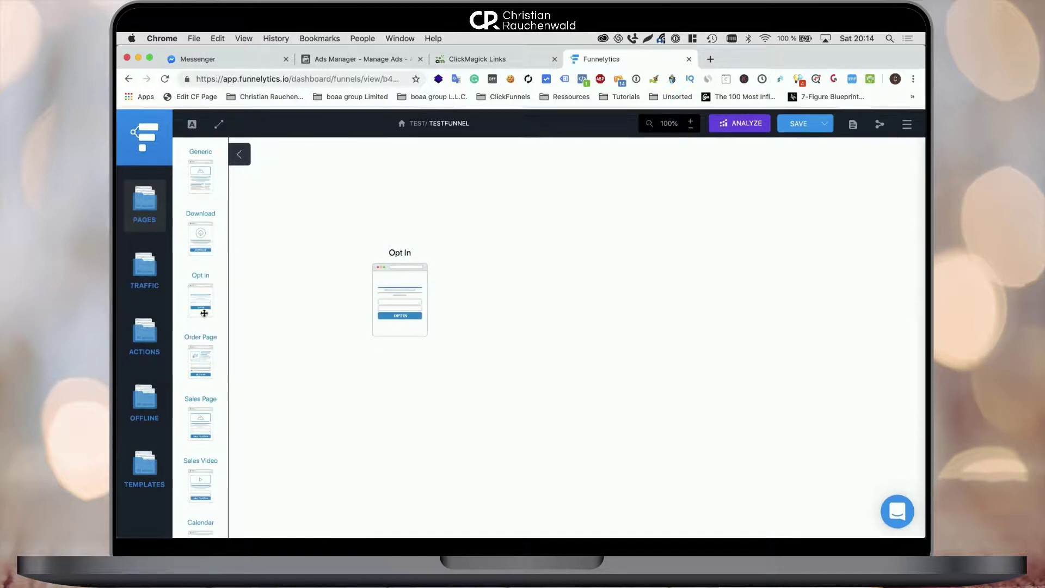
scroll(204, 456, "down", 2)
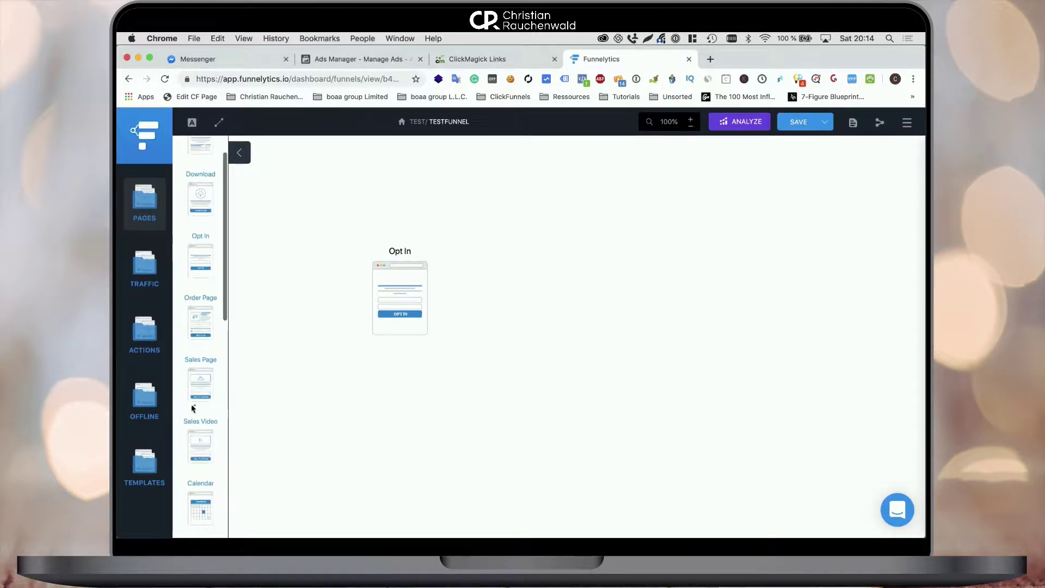
left_click_drag(193, 389, 494, 299)
left_click(313, 380)
Add an Order Page followed by two chained Upsell pages
left_click_drag(198, 319, 605, 312)
scroll(213, 282, "up", 2)
scroll(212, 281, "down", 10)
scroll(213, 279, "down", 6)
scroll(212, 279, "up", 7)
scroll(211, 277, "up", 7)
scroll(211, 279, "up", 2)
scroll(211, 278, "down", 6)
scroll(212, 277, "down", 5)
left_click_drag(204, 302, 739, 296)
scroll(206, 380, "down", 3)
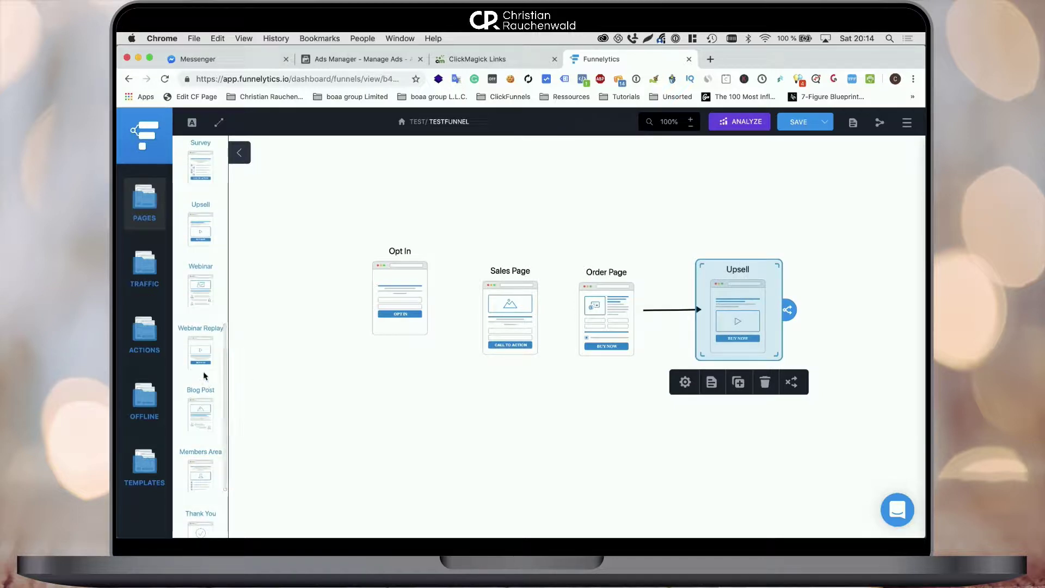
scroll(204, 375, "up", 4)
left_click_drag(202, 353, 865, 256)
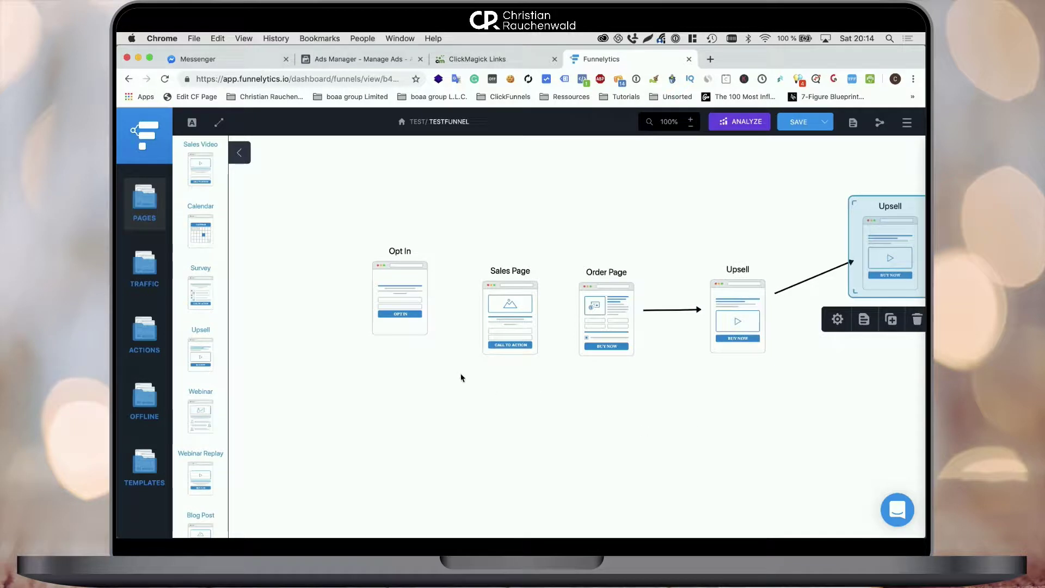
Rearrange the Upsells and add a third Upsell plus a Thank You page
left_click(492, 401)
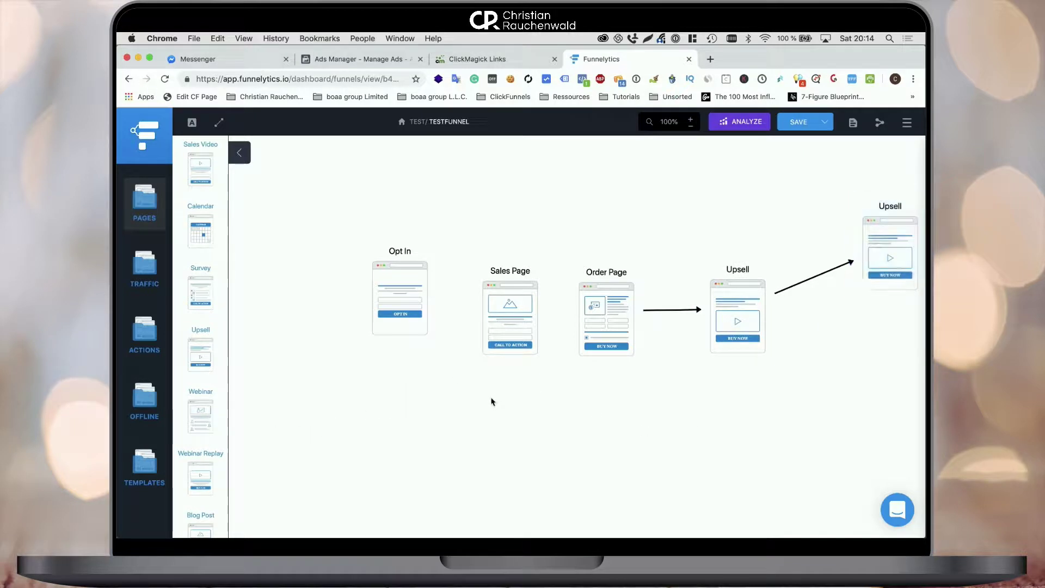
scroll(445, 402, "right", 10)
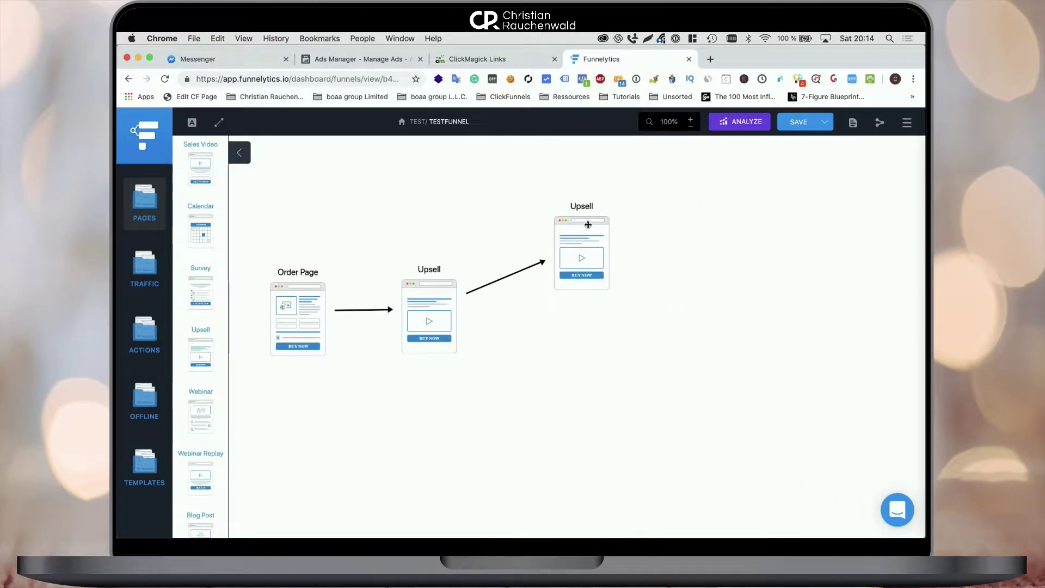
left_click_drag(585, 233, 564, 358)
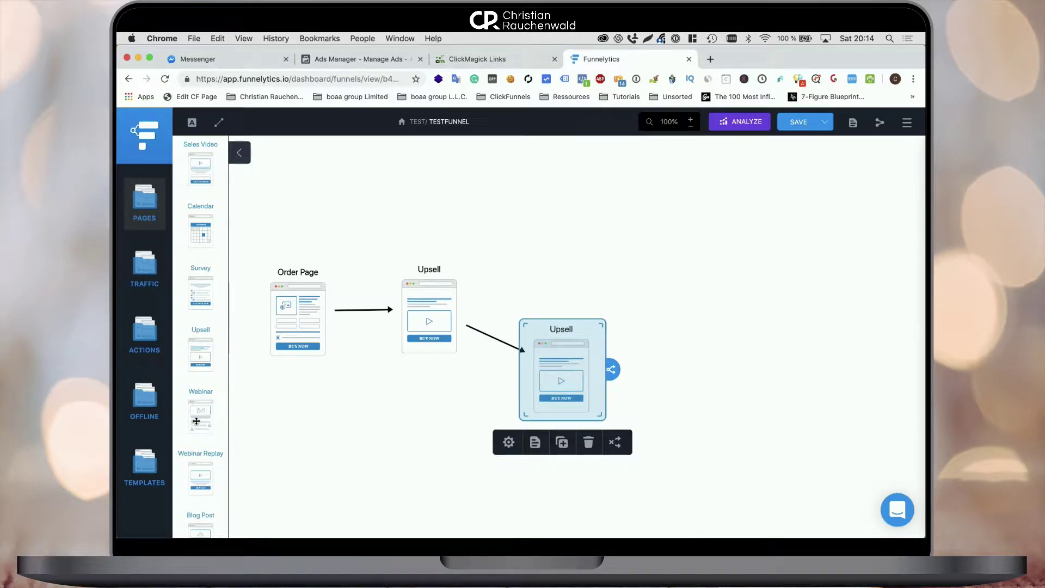
left_click_drag(201, 354, 707, 315)
left_click_drag(566, 363, 571, 291)
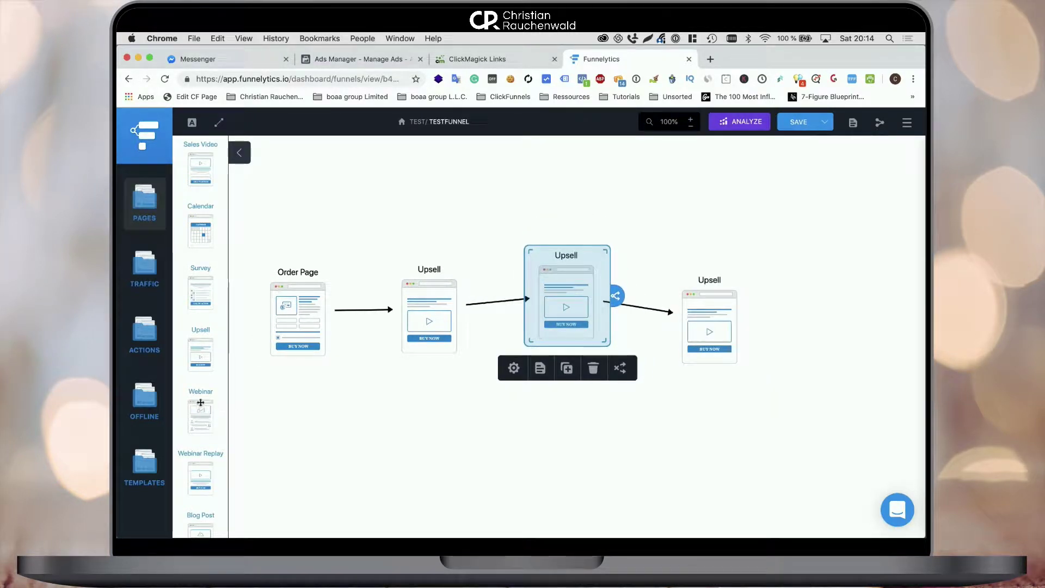
scroll(200, 402, "down", 5)
left_click_drag(200, 430, 830, 286)
Delete the four arrows linking Order Page, the Upsells and Thank You
mouse_move(630, 298)
left_click(630, 299)
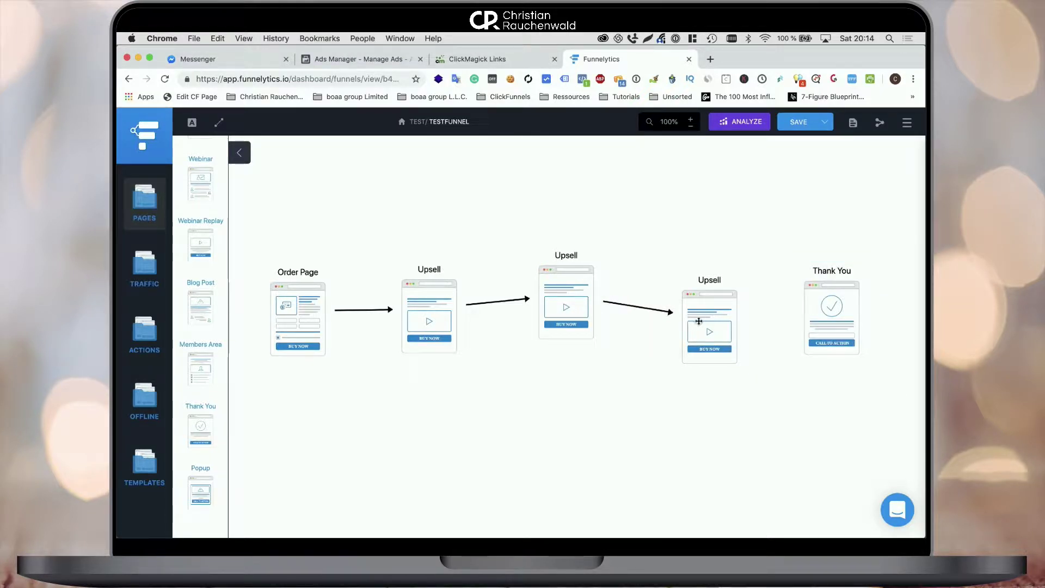
left_click(614, 303)
left_click(479, 300)
left_click(350, 308)
scroll(354, 358, "left", 10)
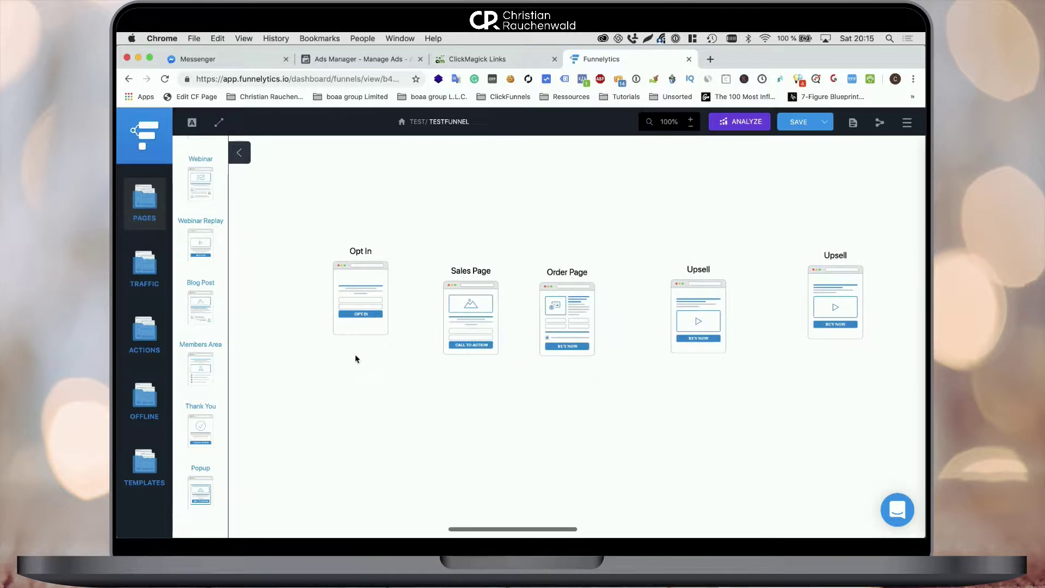
Place a Complete Form action after Opt In and shift Order Page and Upsells right
left_click_drag(369, 286, 358, 306)
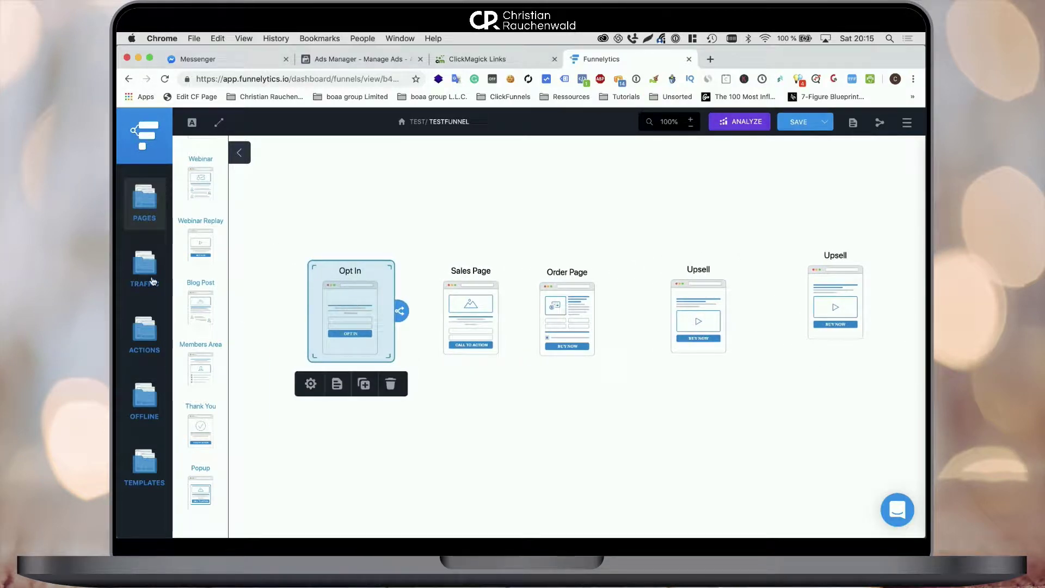
left_click(146, 325)
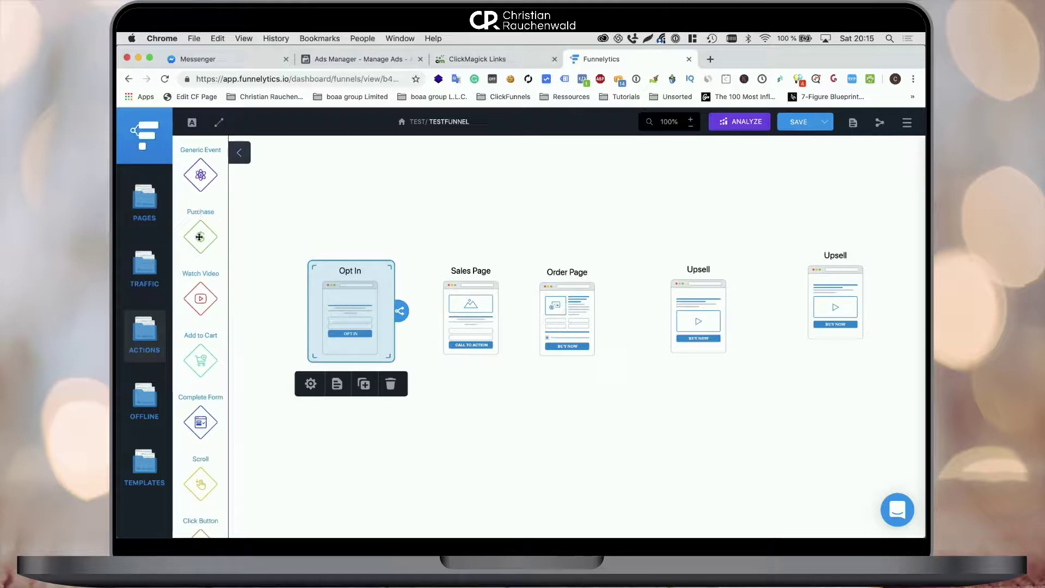
scroll(199, 246, "down", 3)
left_click_drag(200, 346, 434, 287)
left_click_drag(361, 310, 327, 281)
left_click(479, 305)
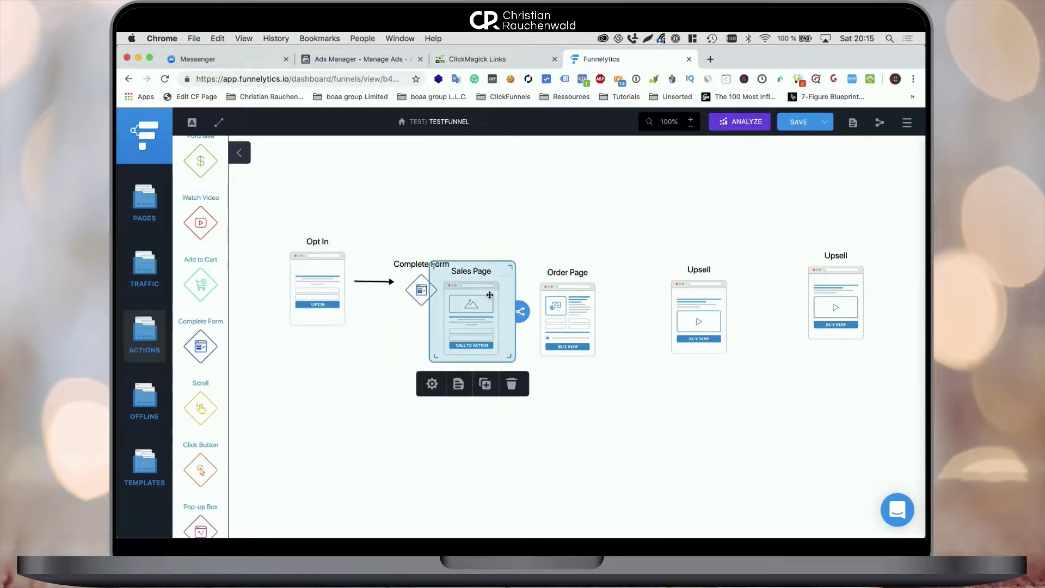
left_click_drag(534, 227, 646, 234)
left_click(583, 266)
left_click_drag(517, 274, 589, 240)
Connect Complete Form to Sales Page and nudge it into line
left_click(455, 290)
left_click_drag(463, 286, 532, 277)
left_click(497, 364)
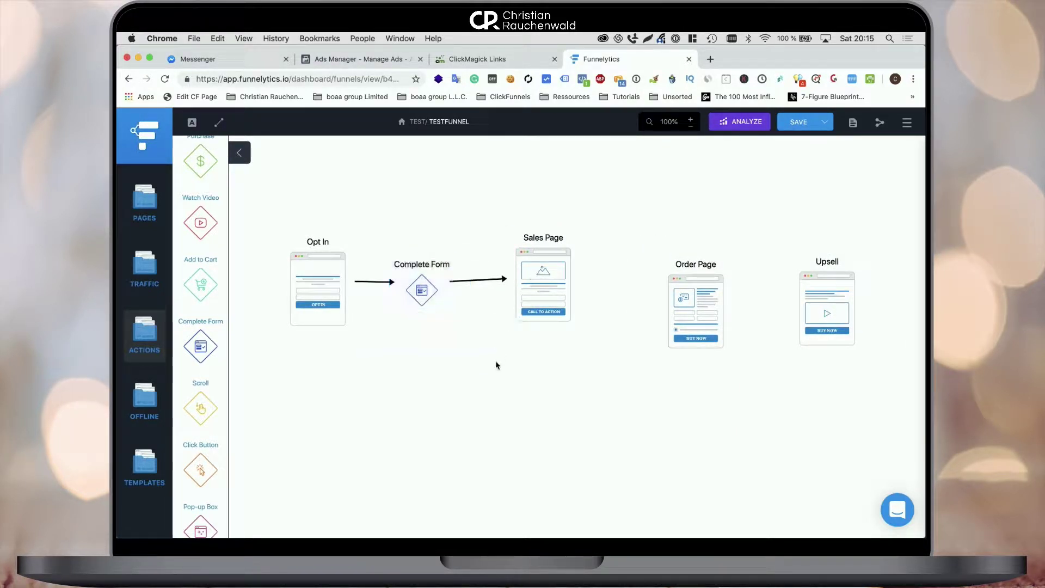
left_click_drag(416, 291, 416, 287)
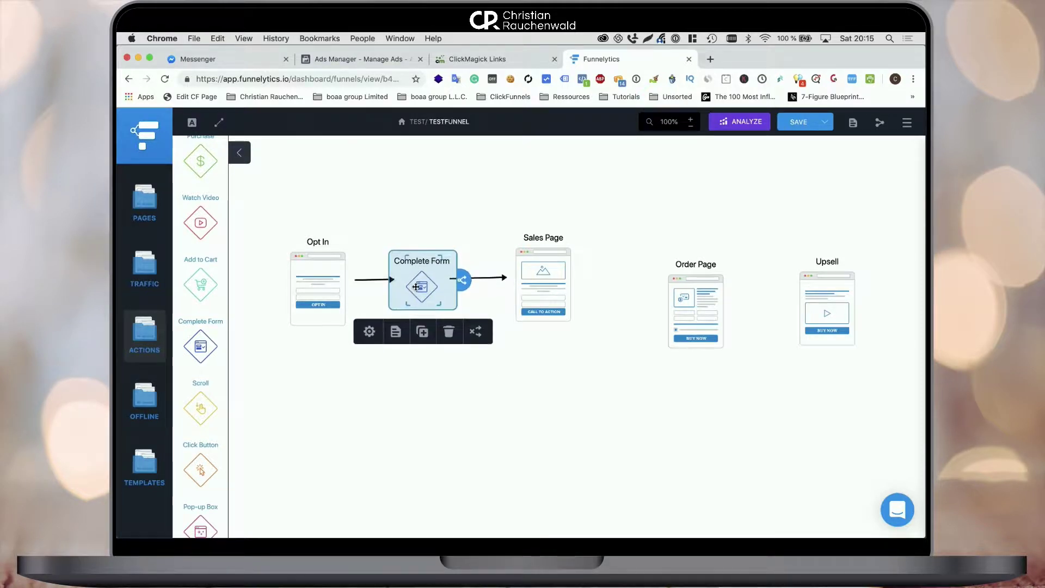
left_click(329, 287)
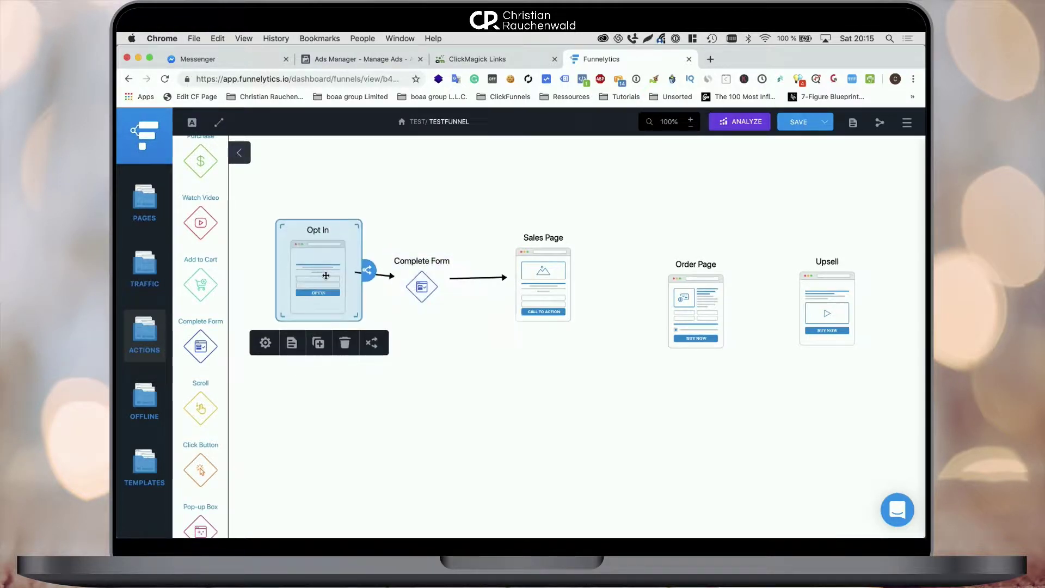
left_click(474, 313)
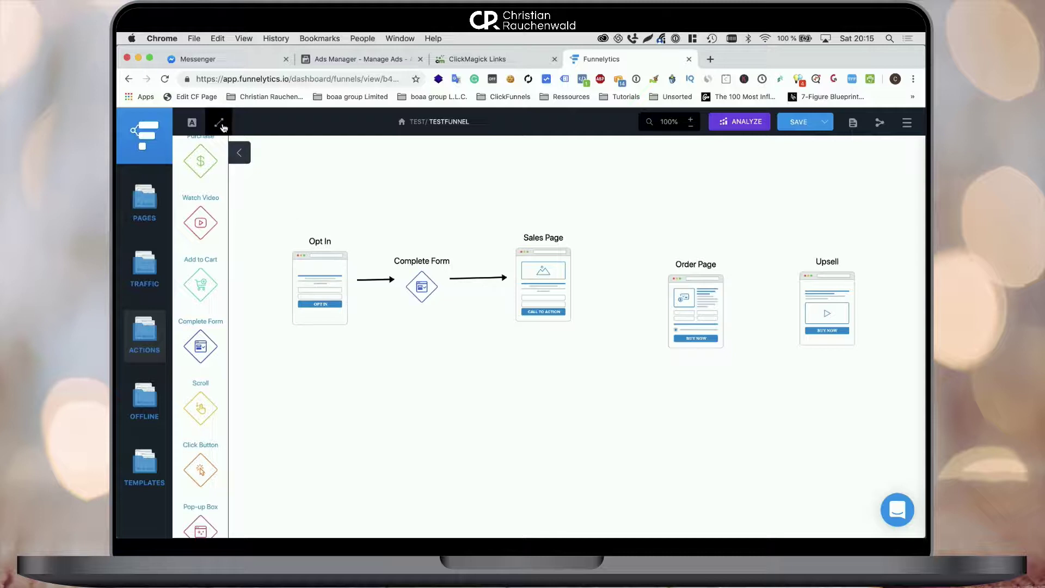
Add an Email traffic source below Complete Form and link Complete Form to it
left_click(146, 281)
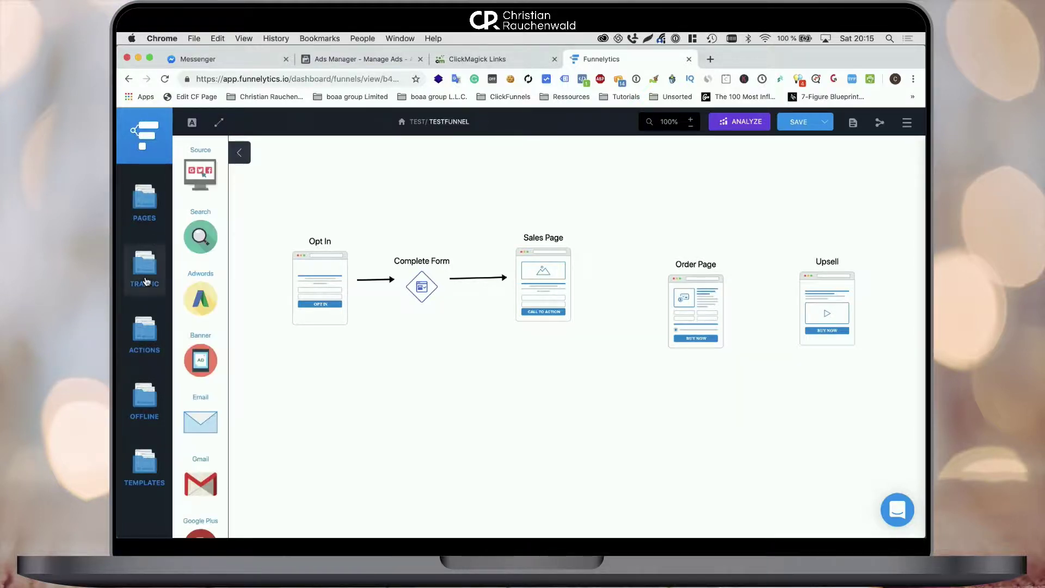
left_click_drag(199, 422, 435, 447)
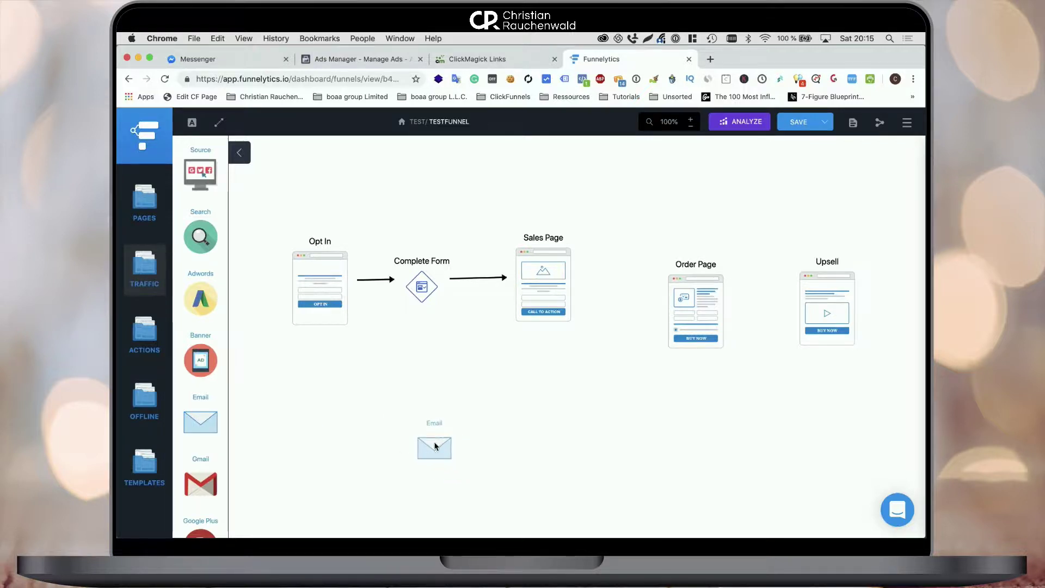
left_click(219, 126)
left_click_drag(422, 287, 429, 433)
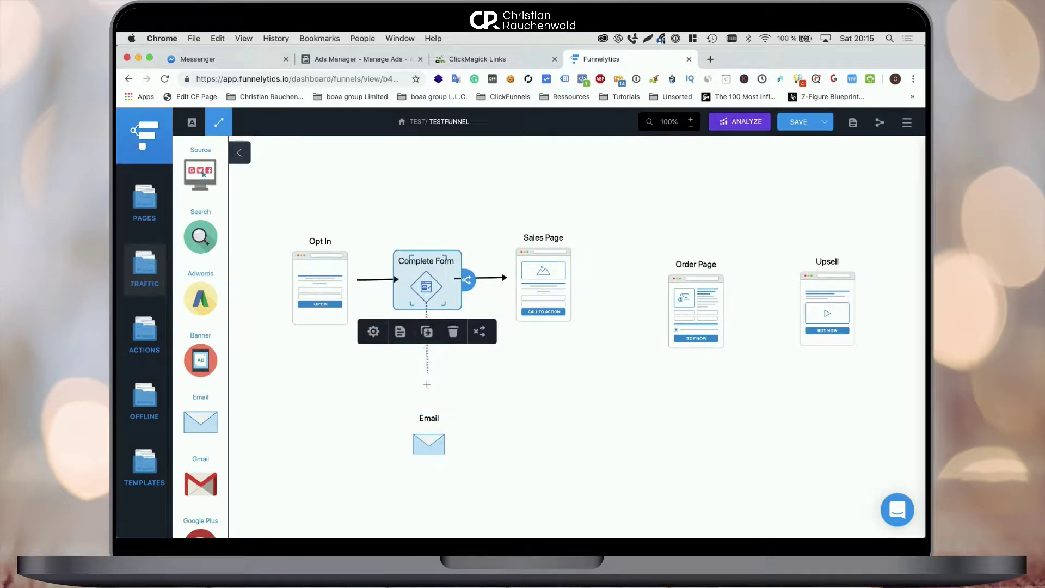
left_click(526, 398)
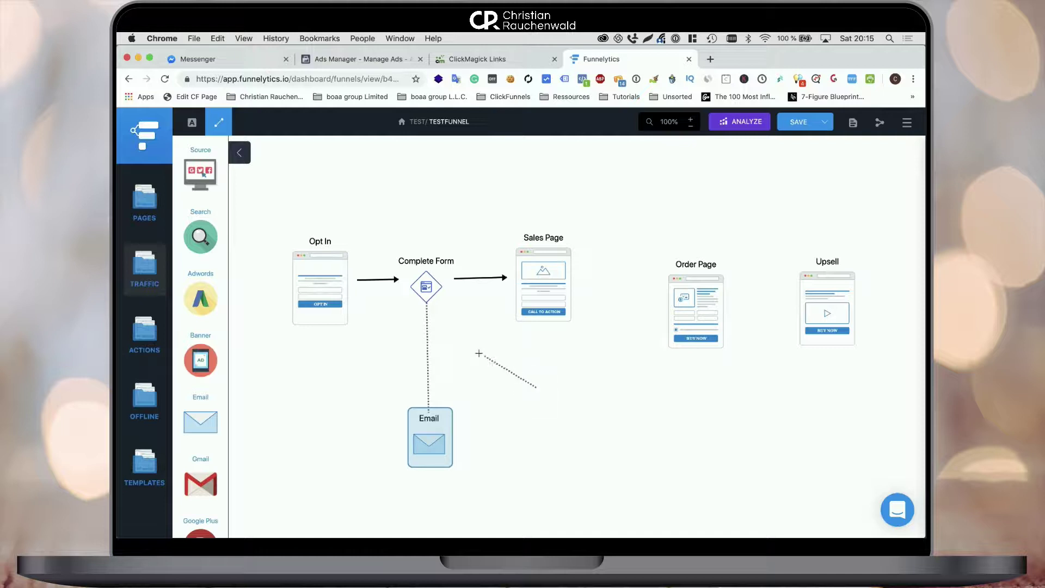
Align the Email step straight under Complete Form
left_click(523, 380)
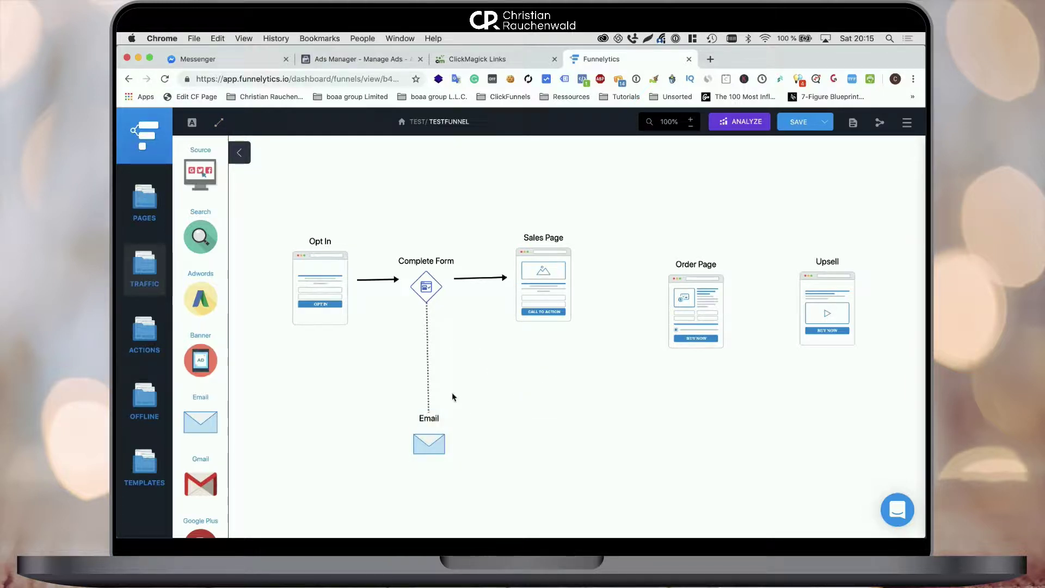
left_click(331, 297)
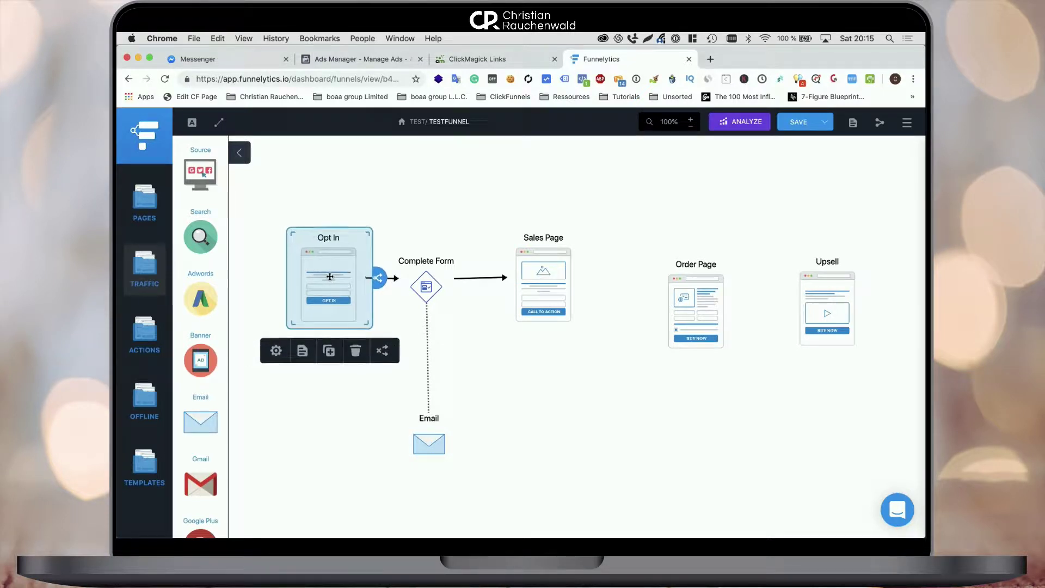
left_click(423, 285)
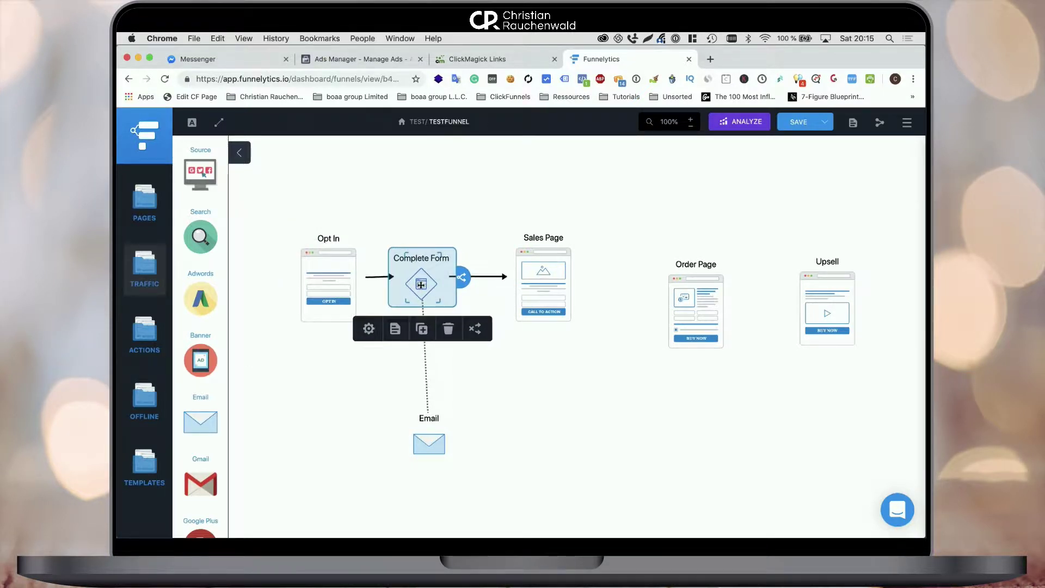
left_click(526, 275)
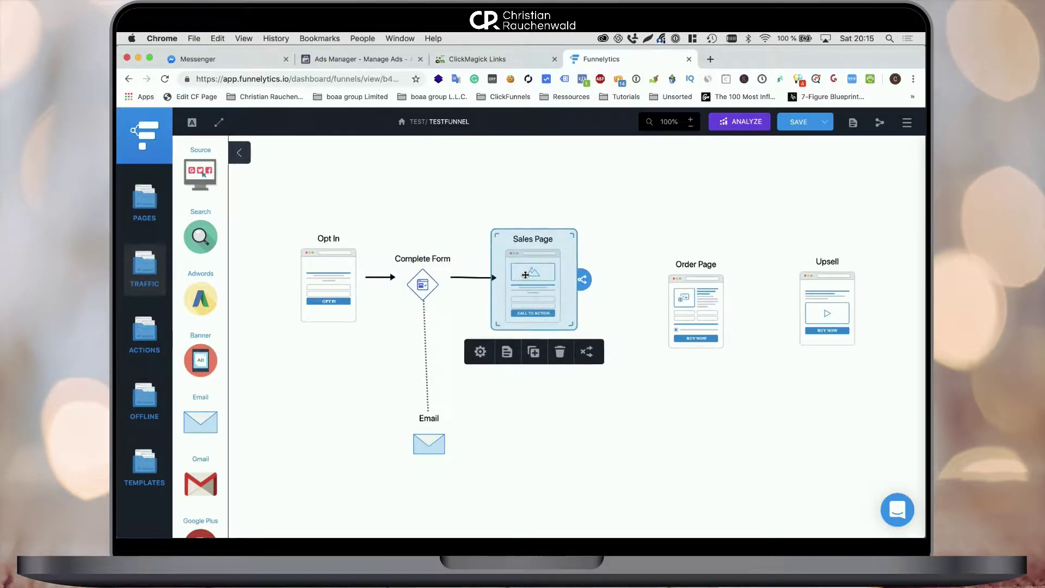
left_click_drag(439, 431, 423, 441)
Change the Email step's label to 'Emaillist Test' in its step notes
left_click(395, 485)
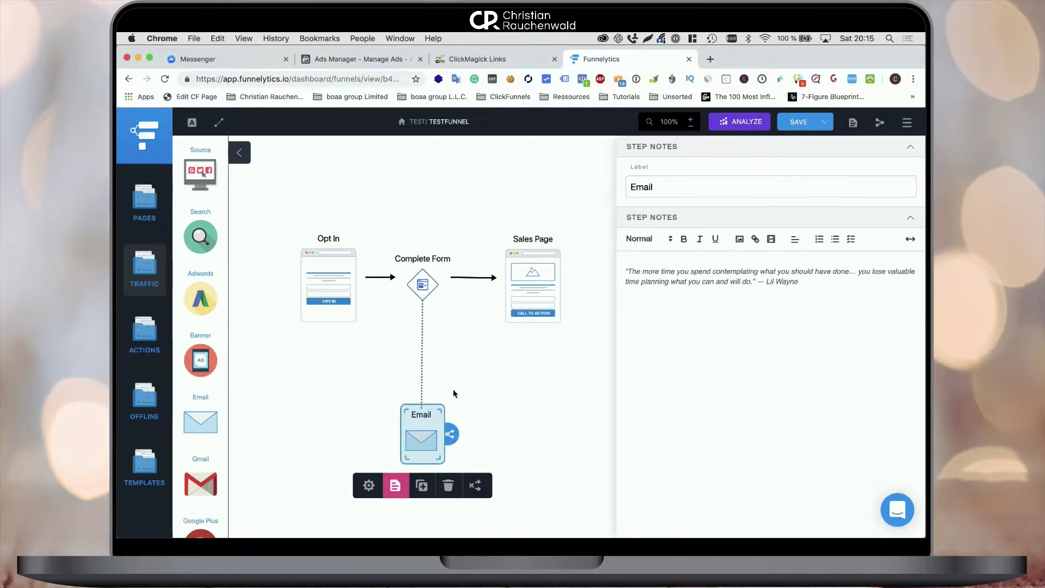
left_click(675, 191)
type("lli")
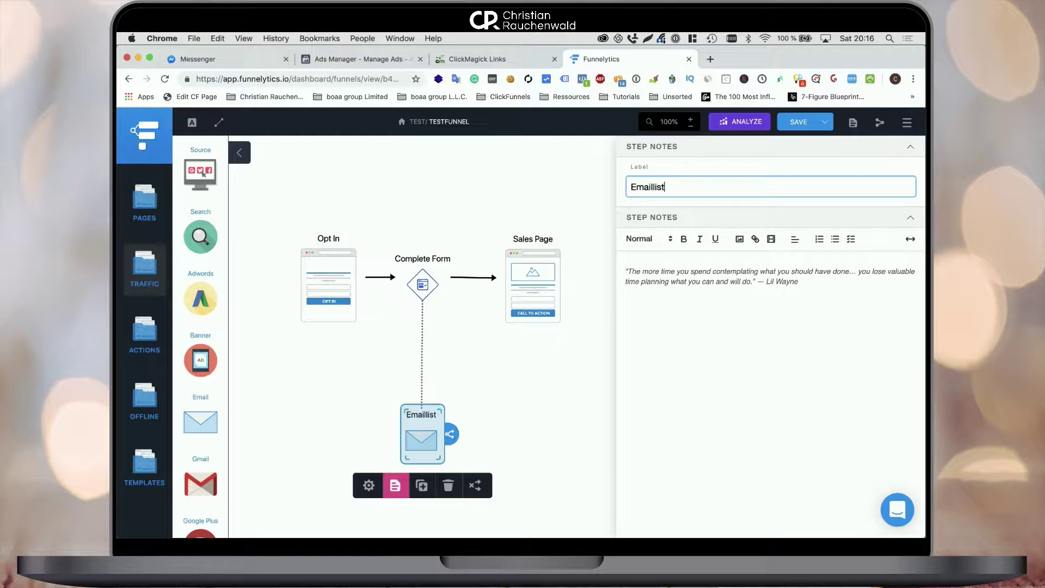
type("st")
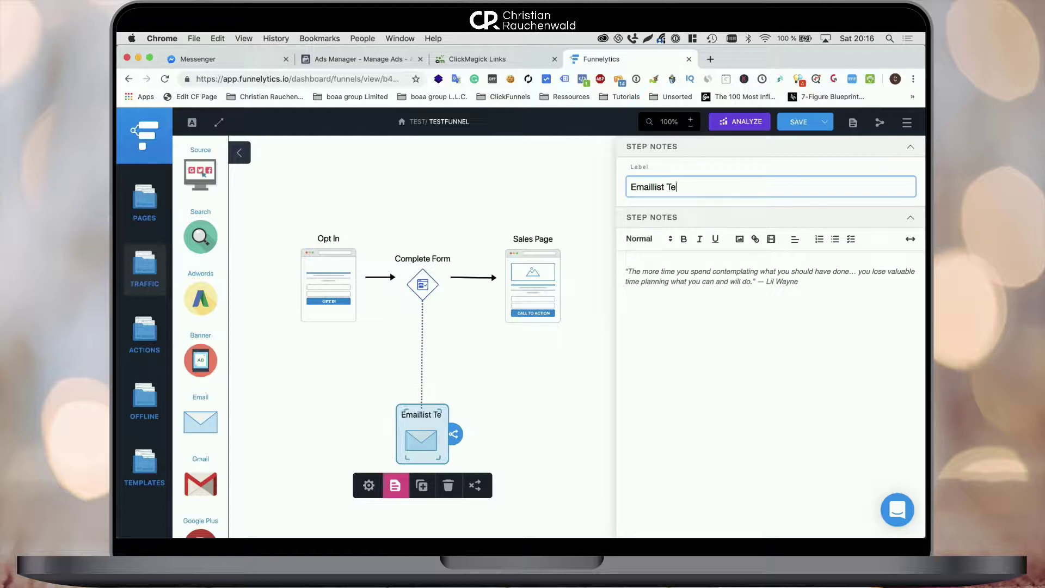
type("st")
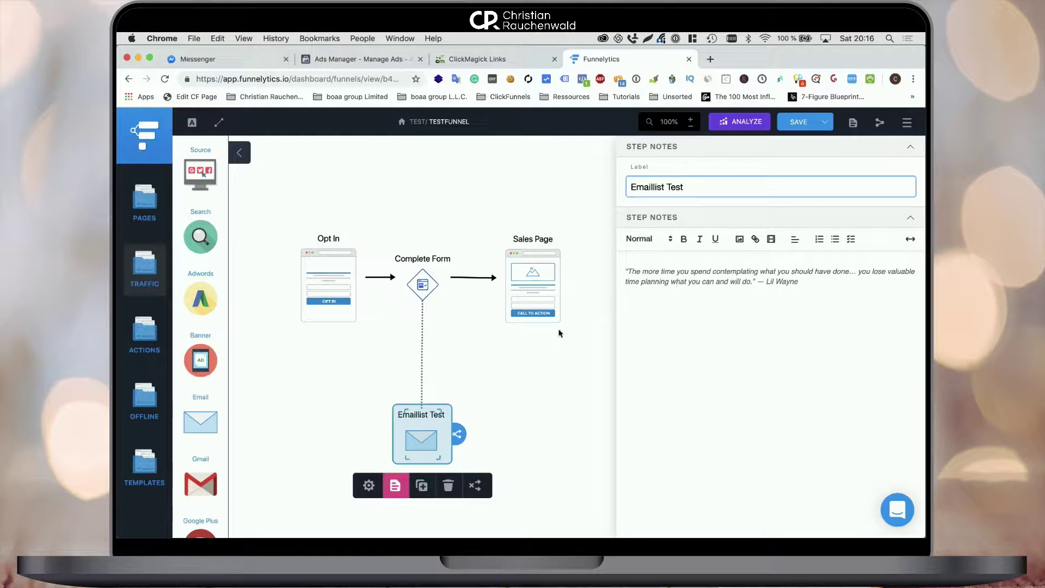
left_click(770, 335)
left_click(566, 357)
left_click(335, 274)
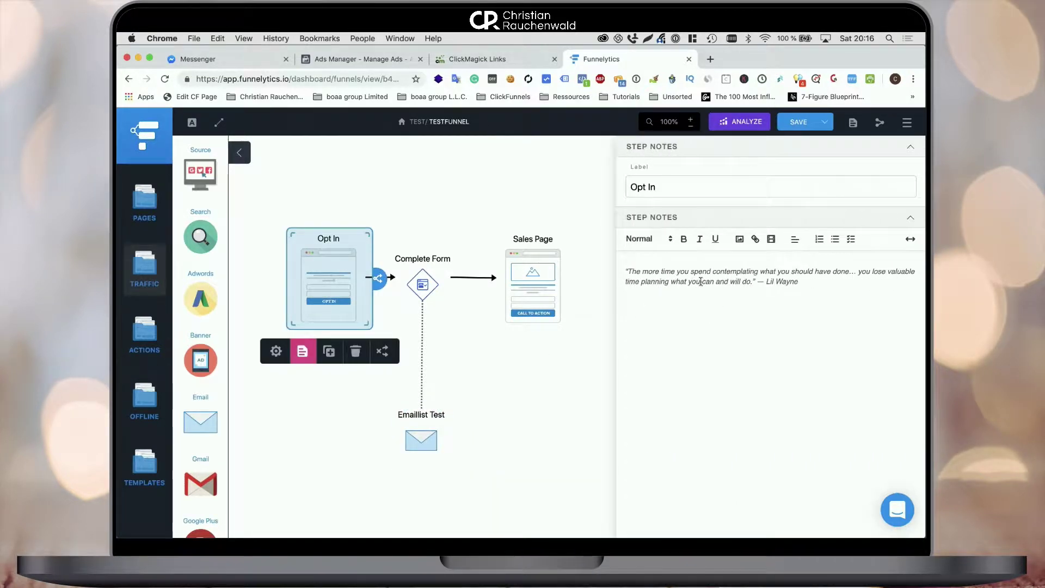
Move Order Page closer and connect Sales Page to it
left_click(520, 357)
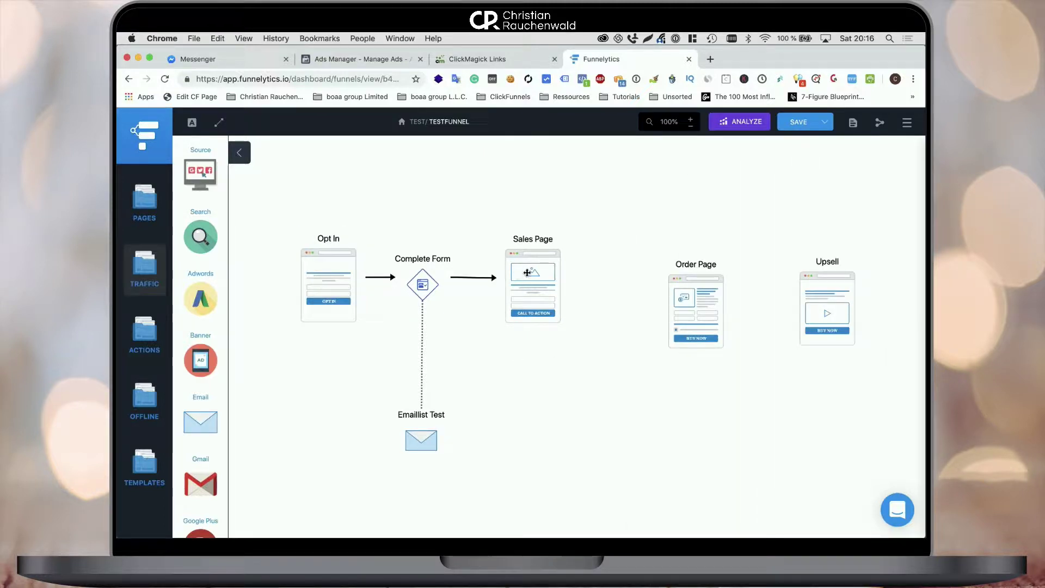
left_click(516, 272)
left_click_drag(674, 301, 650, 302)
left_click(548, 287)
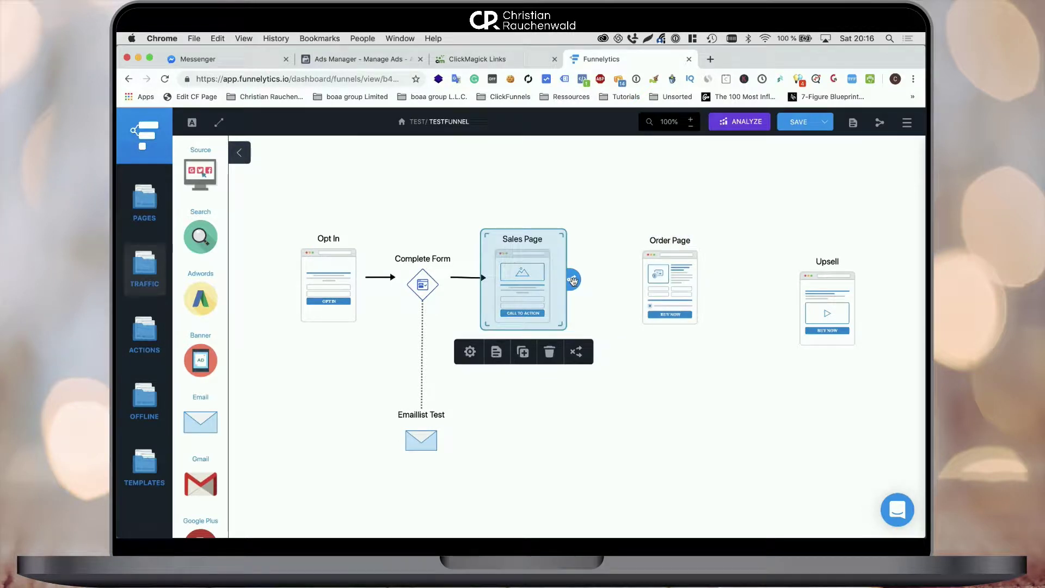
left_click_drag(568, 280, 661, 284)
left_click(754, 282)
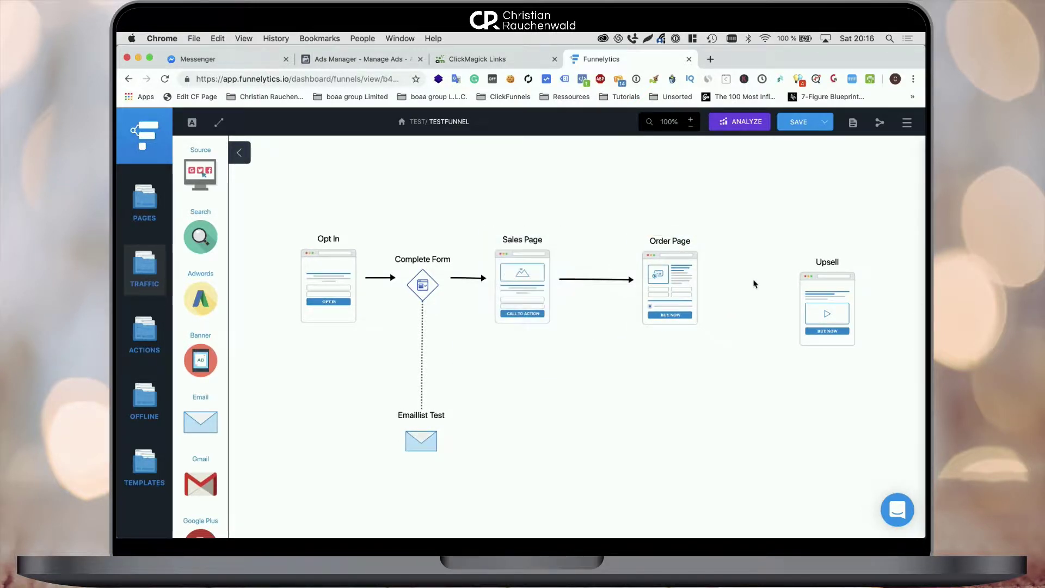
Add a Purchase action after Order Page and link it to the Upsell page
scroll(722, 341, "right", 5)
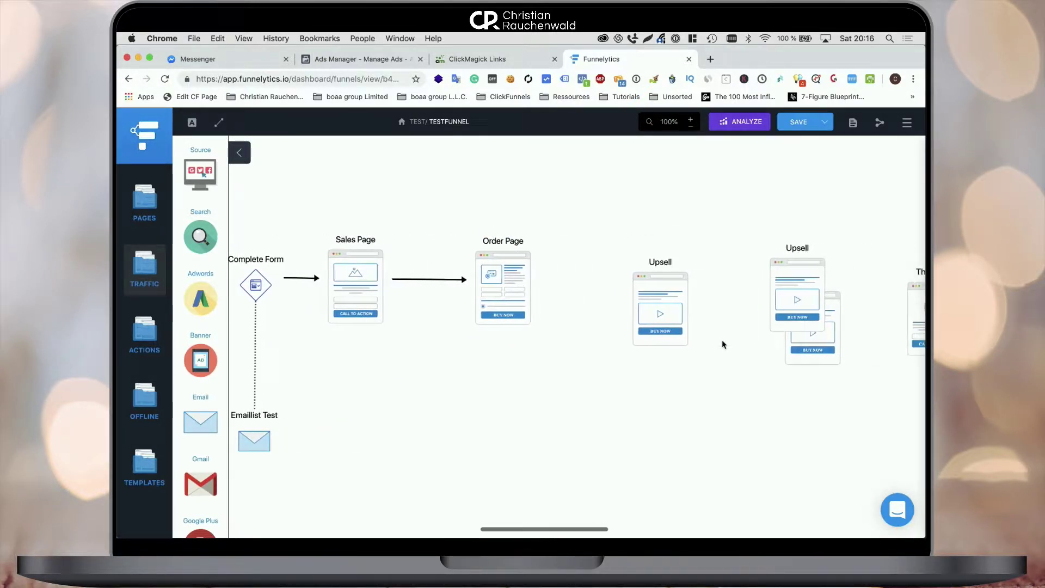
left_click(146, 334)
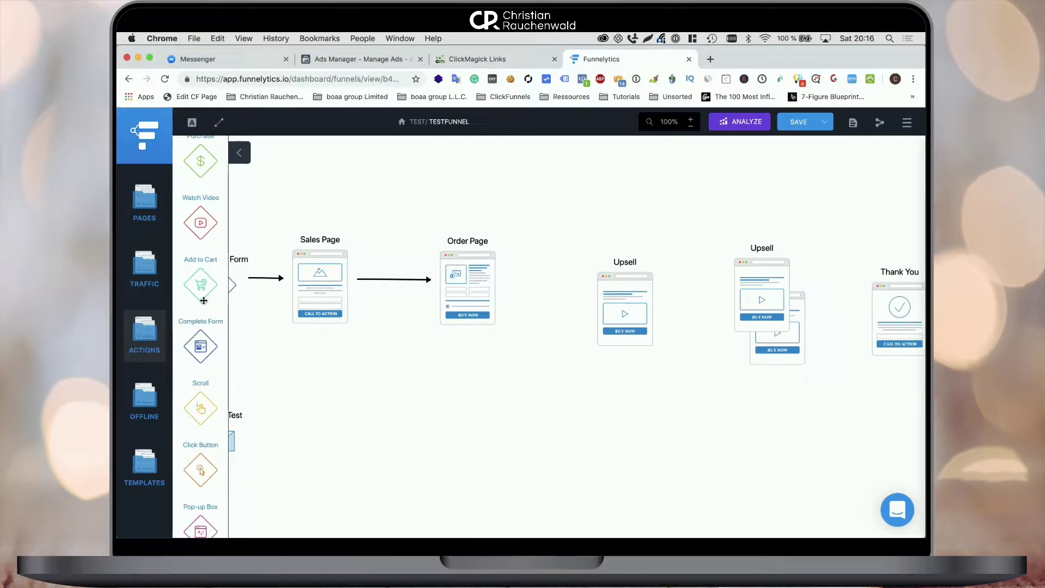
scroll(204, 300, "up", 3)
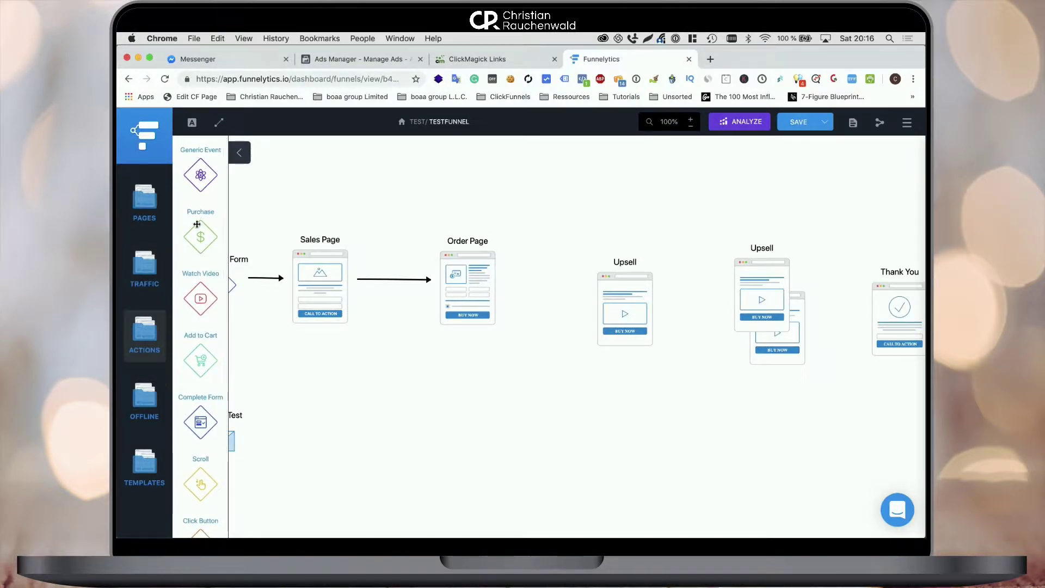
left_click_drag(197, 226, 612, 283)
left_click(498, 286)
left_click(564, 286)
left_click(650, 267)
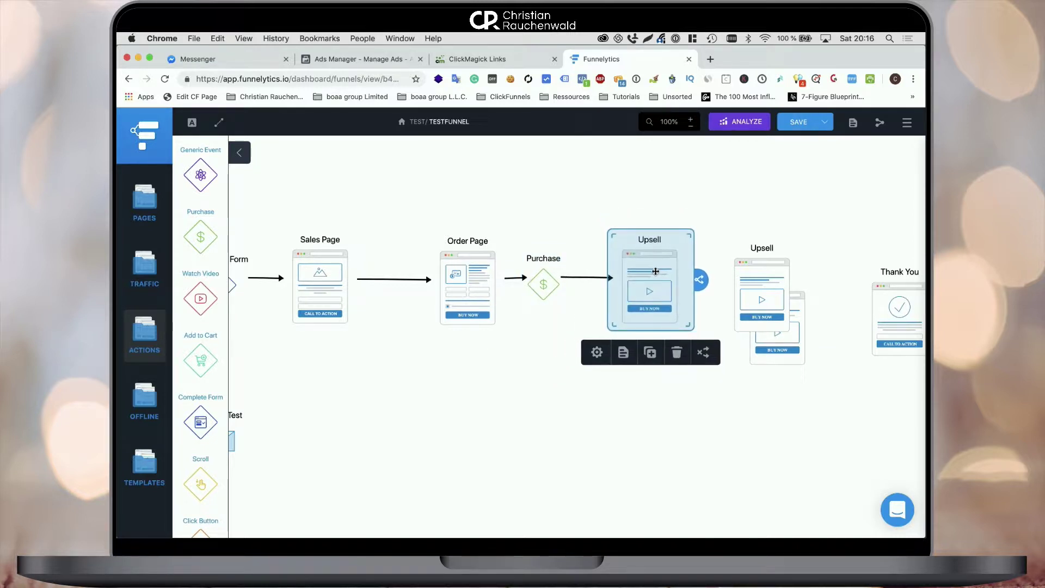
left_click(526, 363)
scroll(525, 360, "left", 5)
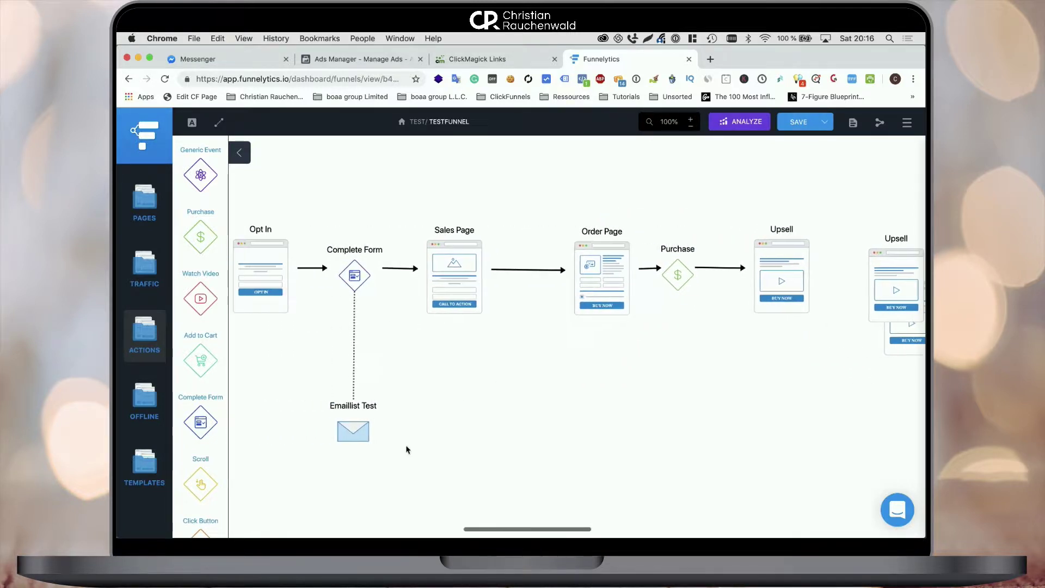
Duplicate the Emaillist Test step below Purchase and relabel it 'Emaillist Buyers'
left_click(360, 429)
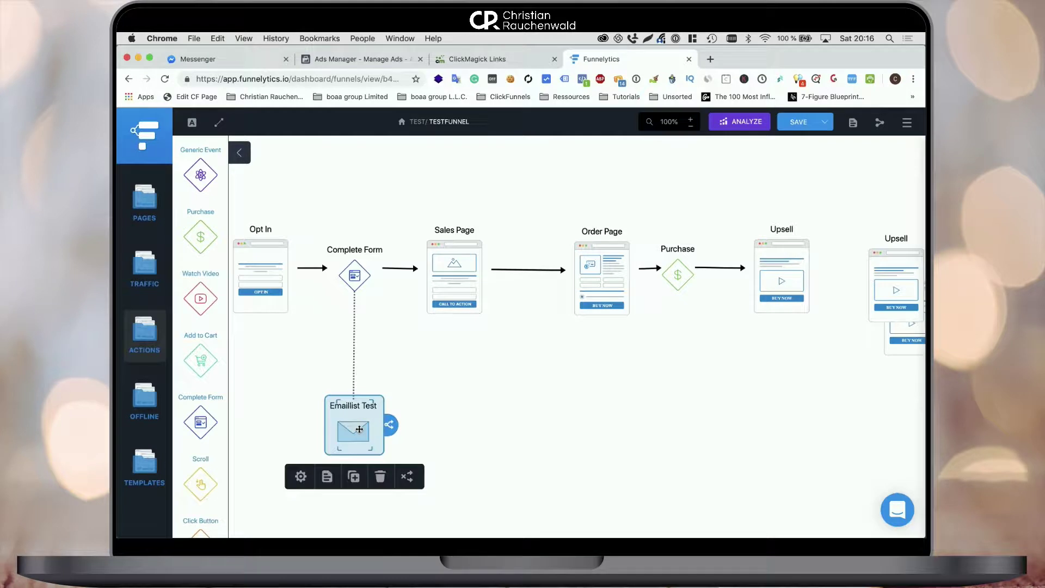
left_click(354, 478)
left_click_drag(378, 451, 688, 412)
left_click(668, 455)
double_click(682, 188)
type("Buyers")
left_click(485, 340)
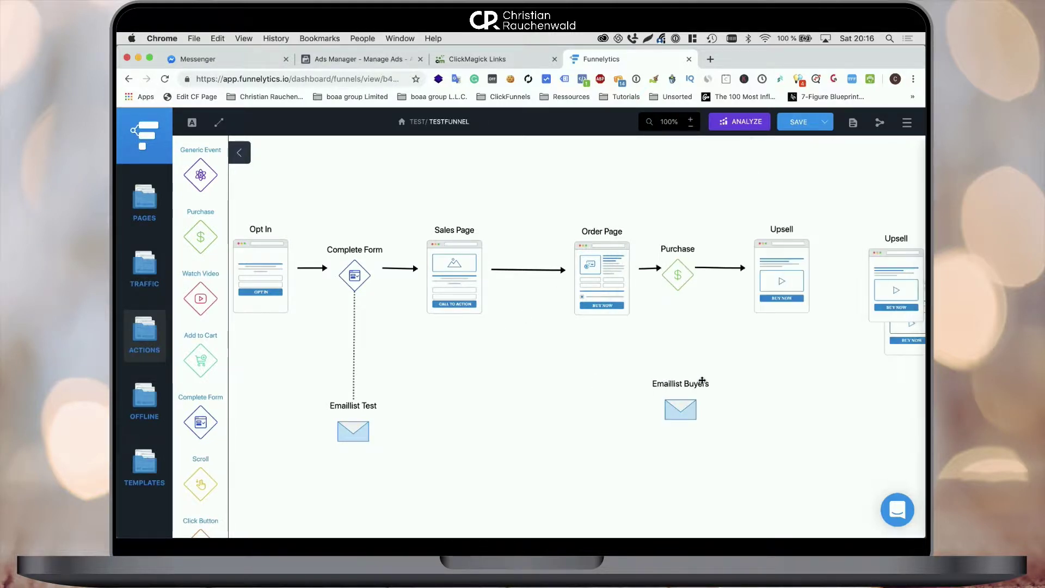
Link the Purchase step down to Emaillist Buyers
left_click(219, 122)
left_click(677, 278)
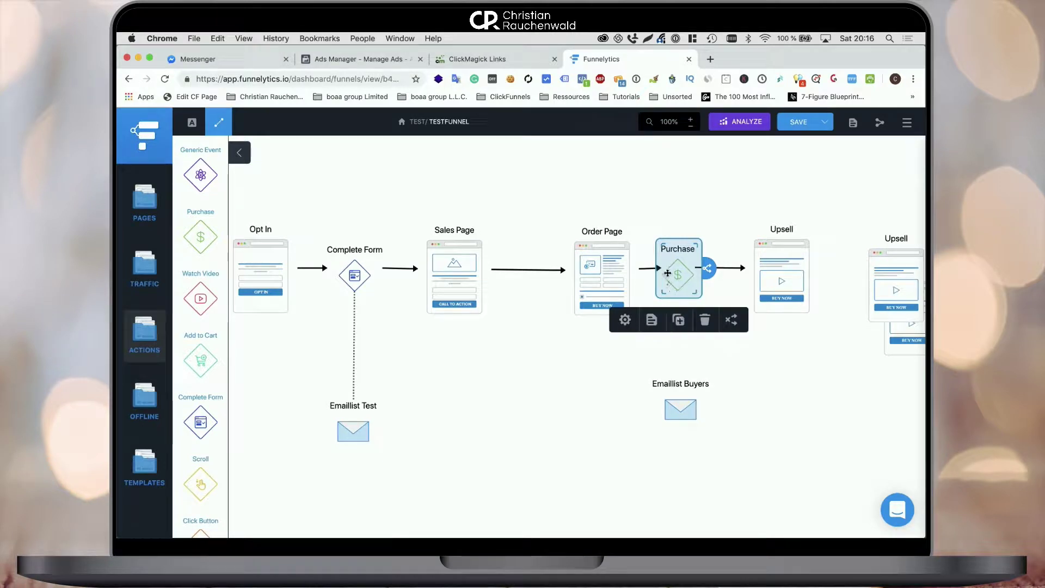
left_click_drag(669, 272, 680, 408)
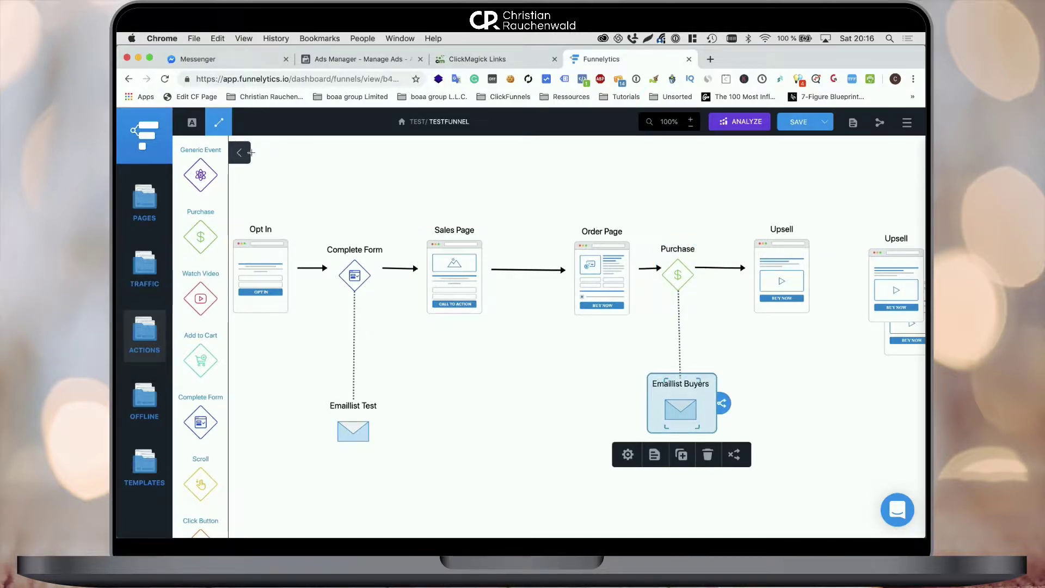
left_click(219, 123)
left_click(602, 178)
scroll(600, 179, "right", 5)
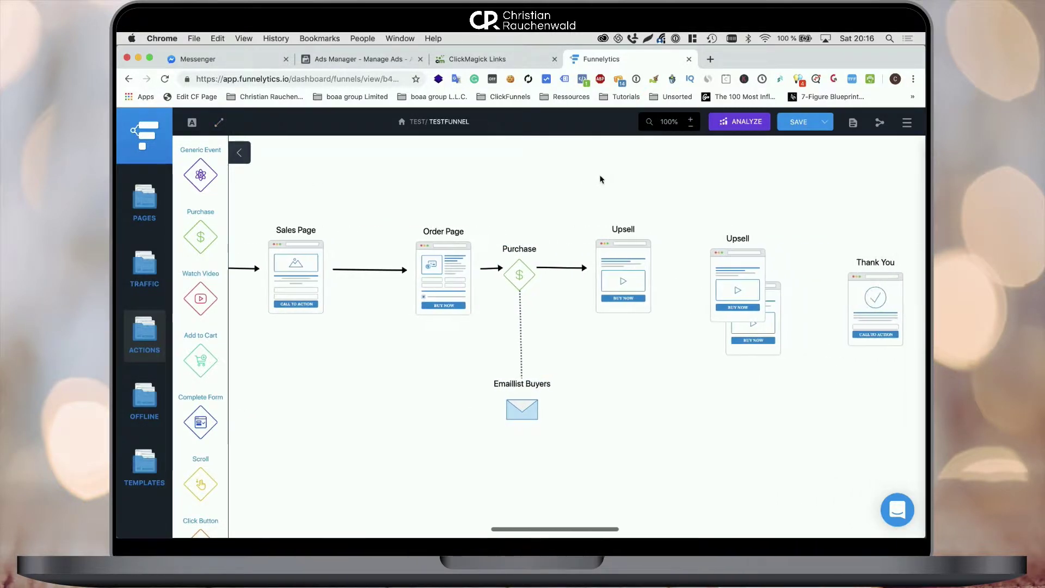
scroll(601, 179, "right", 6)
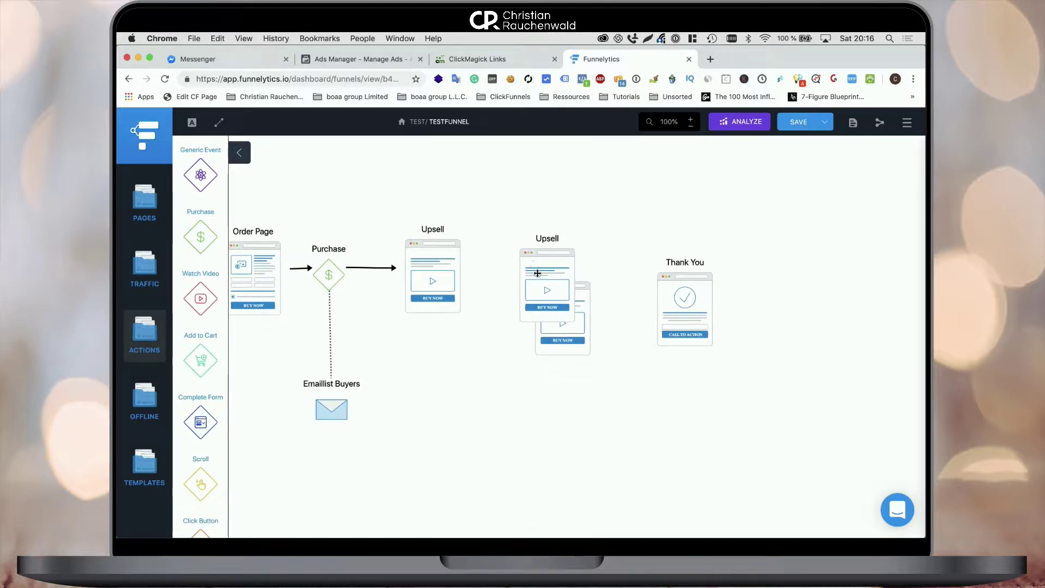
Separate the stacked Upsell pages and relabel one of them 'Downsell'
left_click_drag(537, 272, 544, 204)
left_click(541, 285)
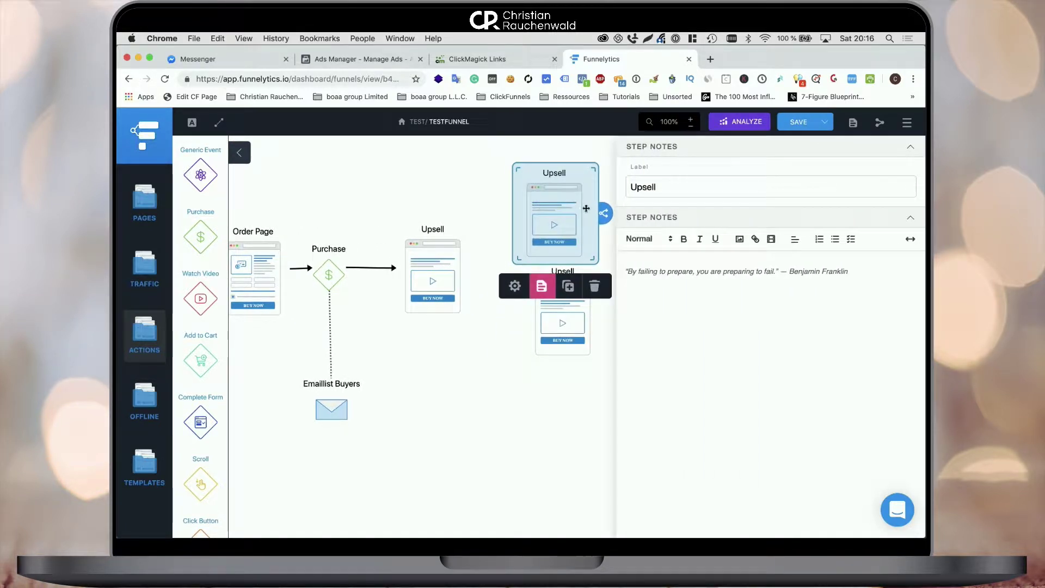
double_click(665, 189)
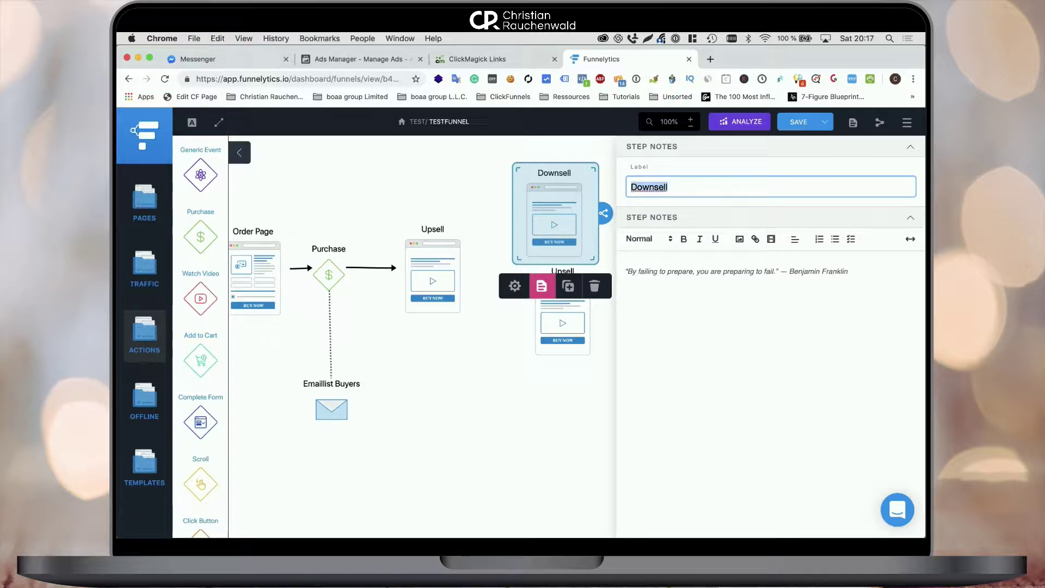
left_click(480, 278)
left_click(563, 316)
left_click(550, 384)
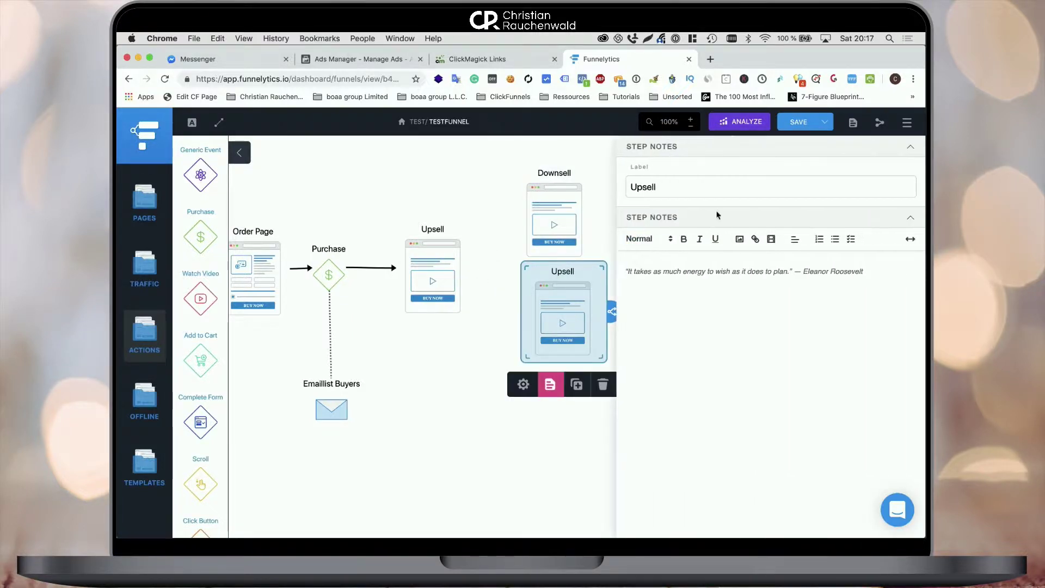
key("ctrl+a")
type("Downsell")
key("Escape")
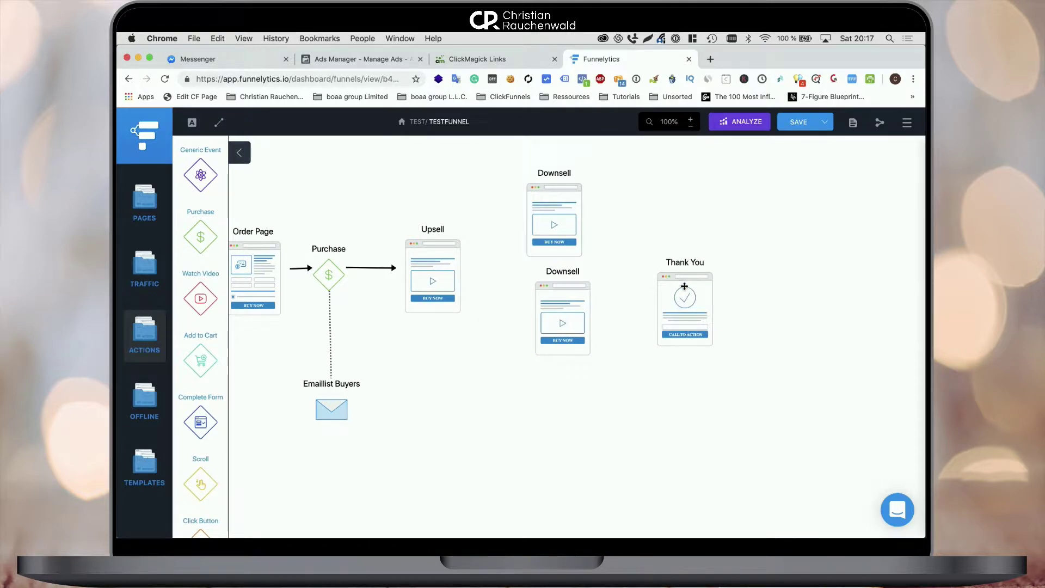
Reposition the Downsell pages and the Thank You page
left_click_drag(684, 290, 706, 344)
left_click_drag(562, 309, 672, 210)
left_click_drag(719, 344, 795, 320)
left_click(524, 318)
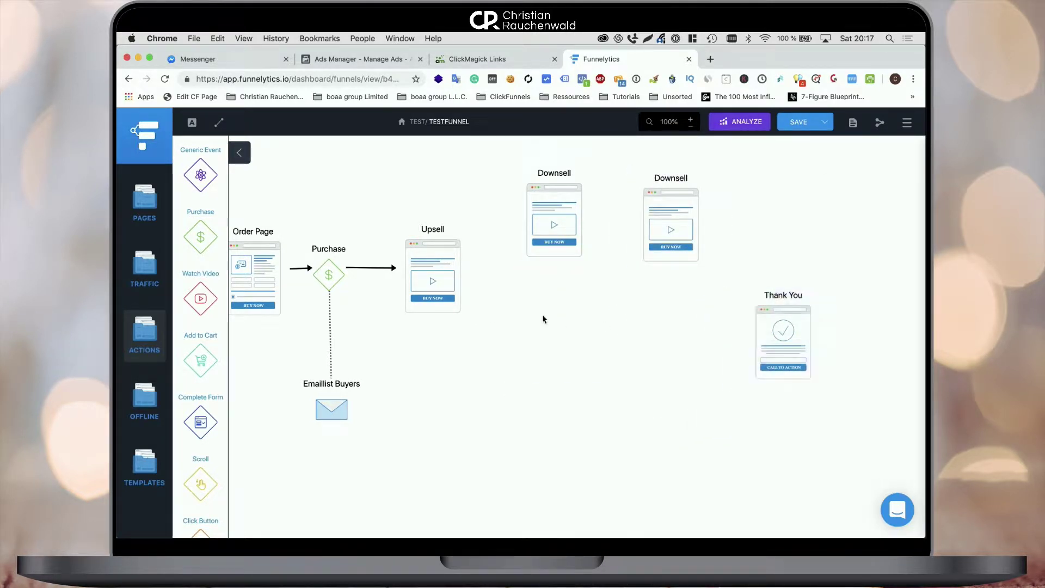
Add a Purchase step below-right of Upsell, linking Upsell through it to Thank You
left_click_drag(196, 235, 497, 229)
left_click(437, 281)
left_click(512, 290)
left_click(478, 236)
left_click(572, 216)
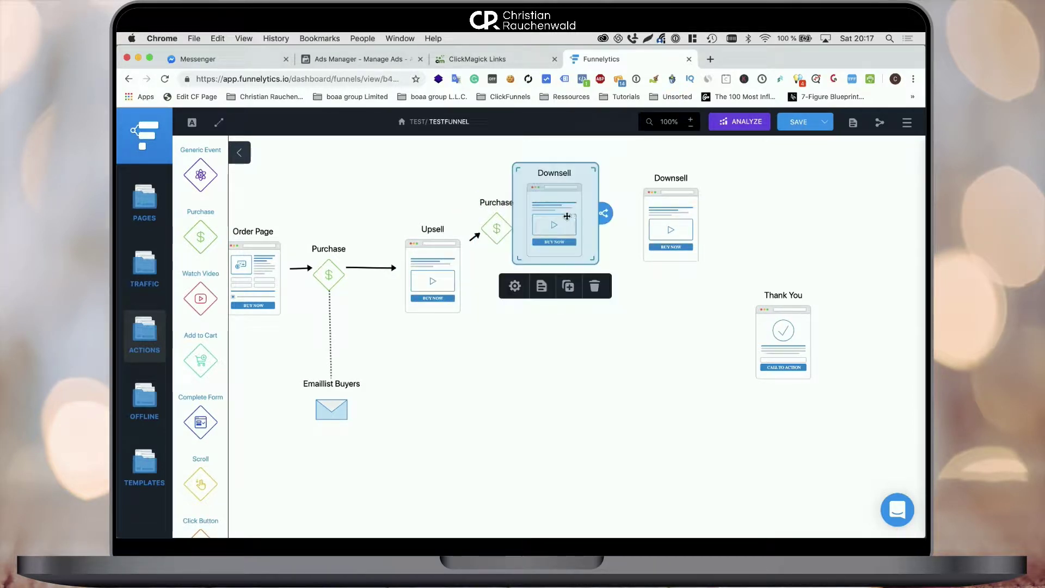
left_click_drag(572, 216, 768, 207)
left_click_drag(493, 231, 508, 320)
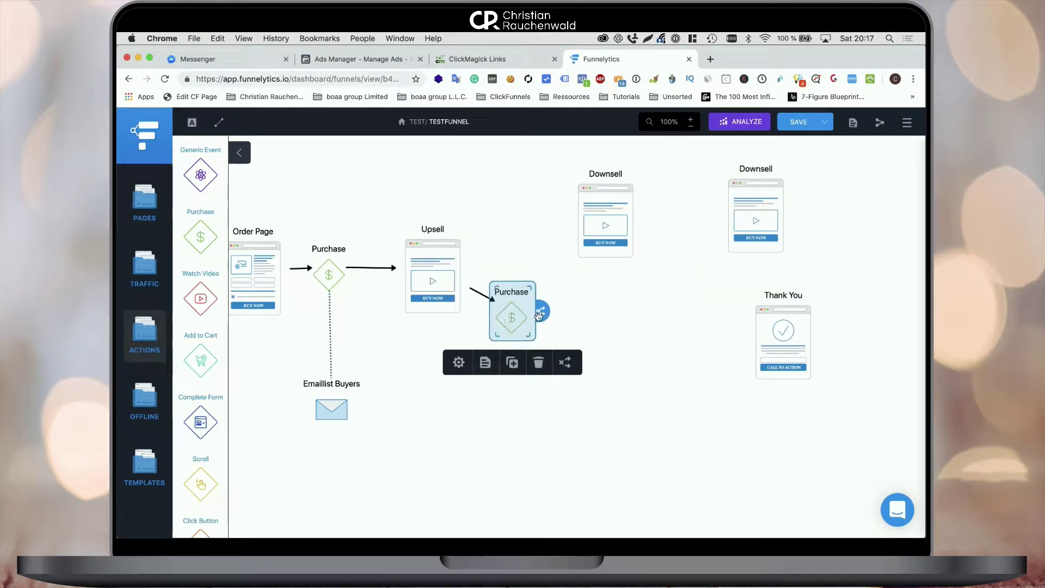
scroll(544, 316, "up", 1)
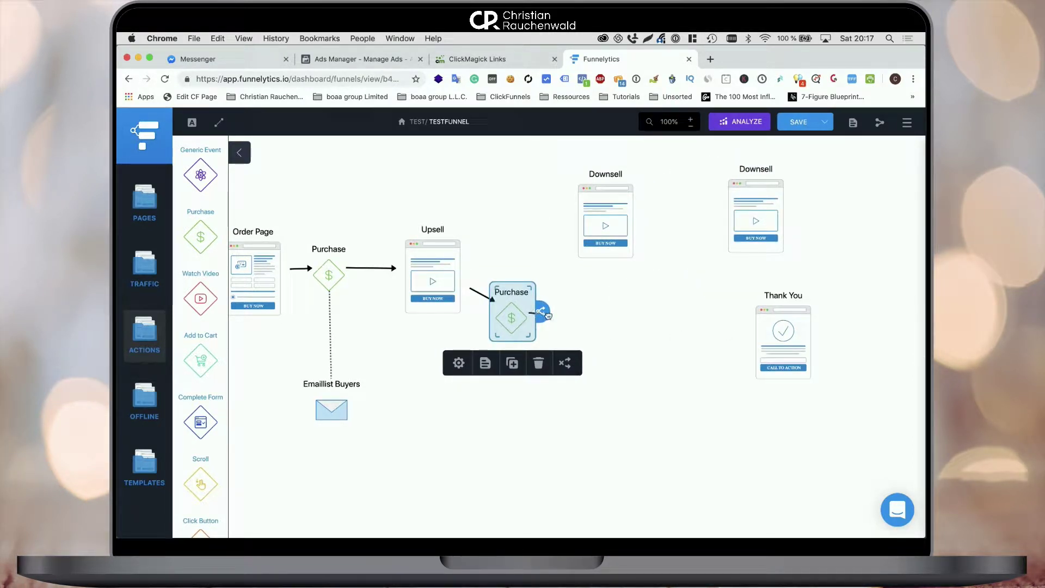
left_click_drag(558, 315, 778, 327)
left_click(665, 283)
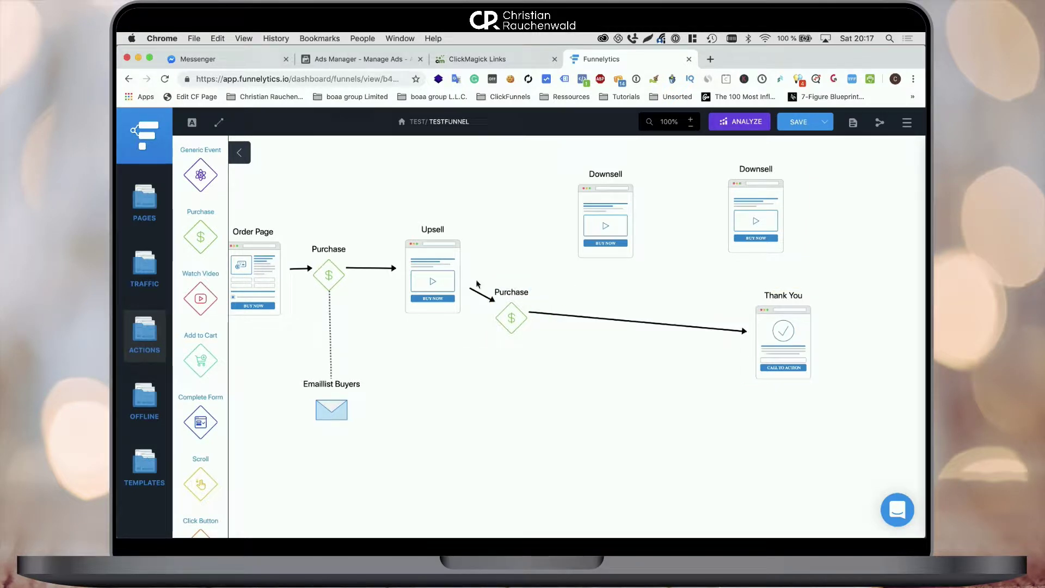
Add a Generic Event step to the map and label it 'Didn't Buy'
left_click_drag(199, 175, 503, 234)
left_click(491, 279)
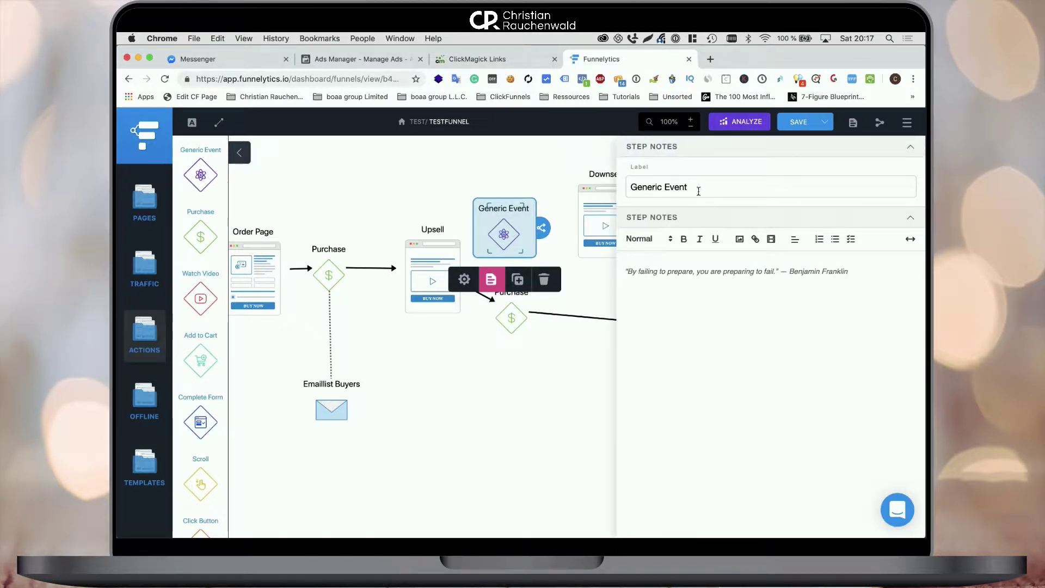
triple_click(699, 190)
type("Didn't Buy")
Connect Upsell to Didn't Buy and Didn't Buy to the first Downsell
left_click(439, 264)
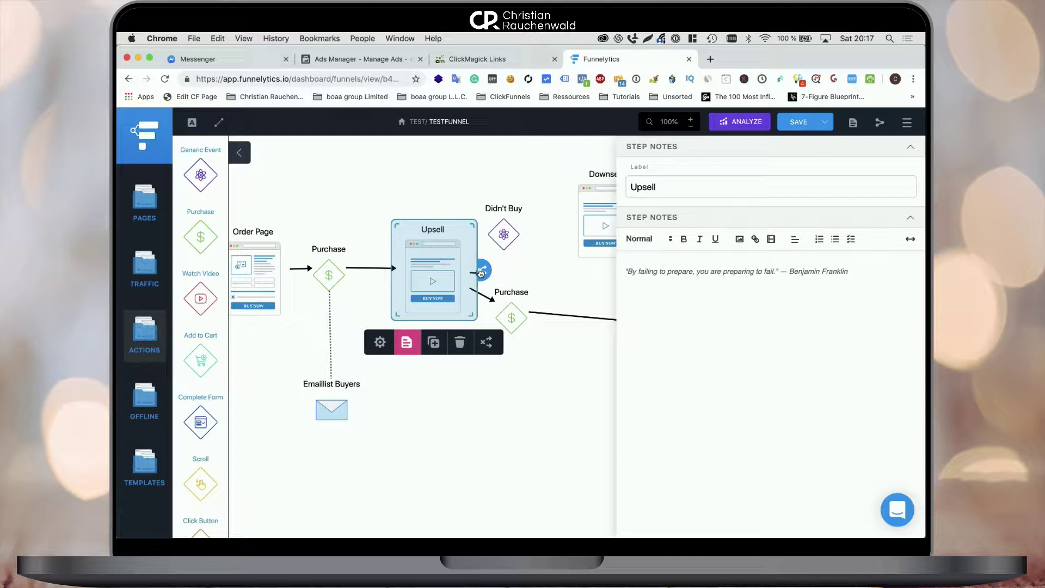
left_click(511, 234)
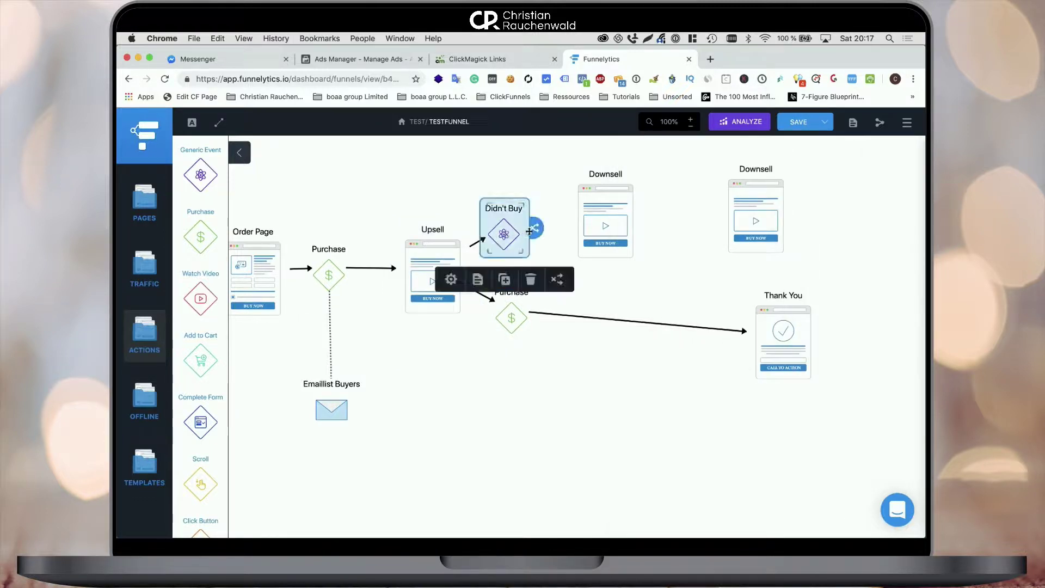
left_click_drag(535, 228, 621, 219)
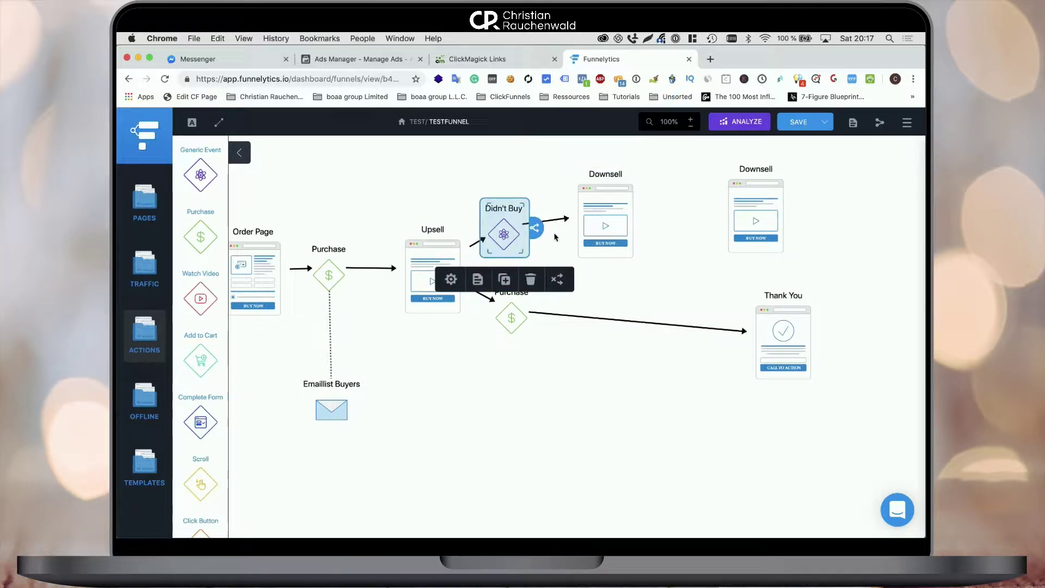
Duplicate Didn't Buy between the two Downsells and link Downsell → Didn't Buy → Downsell
left_click(504, 279)
left_click_drag(520, 237, 756, 221)
left_click(648, 218)
left_click(699, 229)
left_click(859, 217)
Nudge the copied Didn't Buy into place and connect the second Downsell to Thank You
scroll(859, 217, "right", 5)
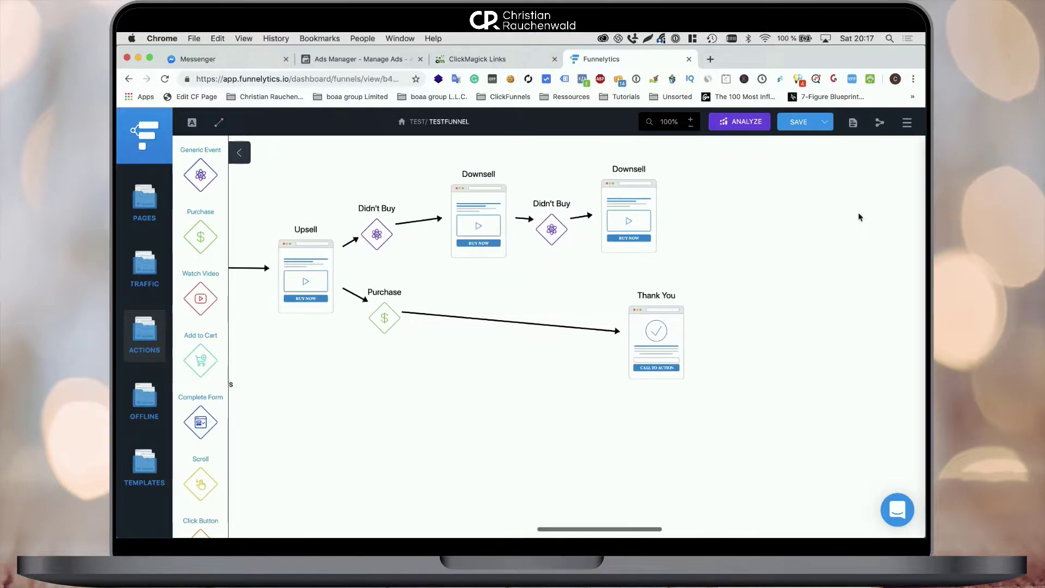
left_click(578, 220)
left_click_drag(491, 233, 487, 224)
left_click(582, 222)
left_click_drag(629, 214, 615, 324)
left_click(691, 328)
Place a Members Area page to the right of Thank You
scroll(691, 328, "down", 3)
scroll(691, 329, "up", 3)
scroll(691, 329, "right", 3)
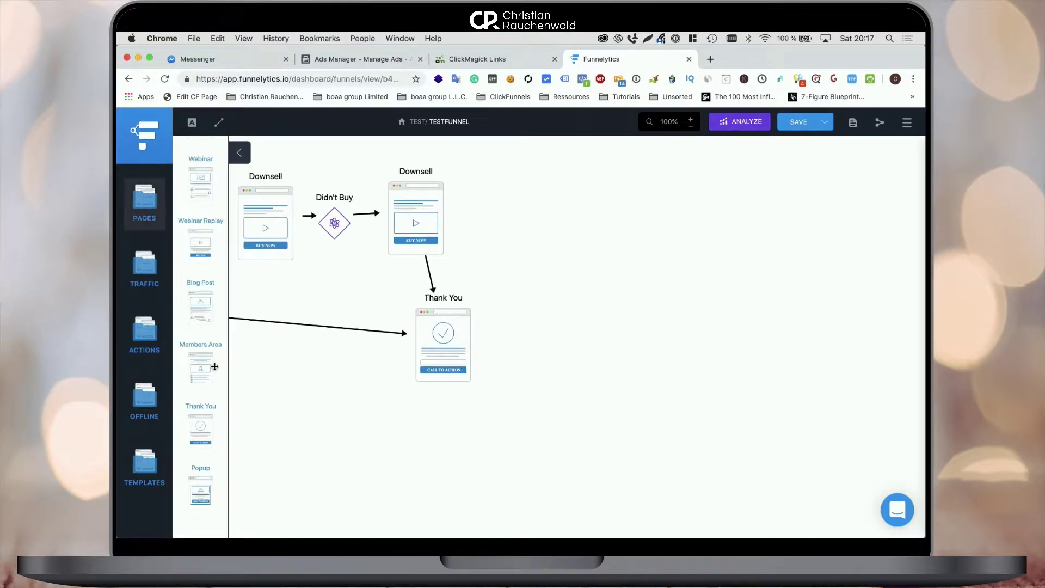
scroll(213, 353, "up", 3)
scroll(215, 366, "up", 6)
scroll(215, 370, "down", 5)
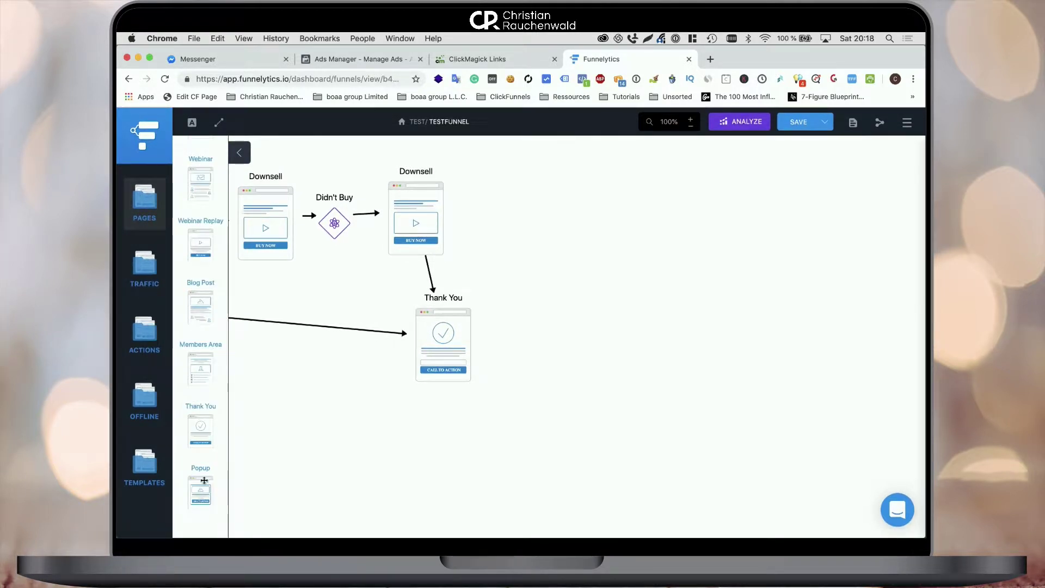
left_click_drag(570, 375, 577, 348)
left_click(504, 294)
left_click(601, 336)
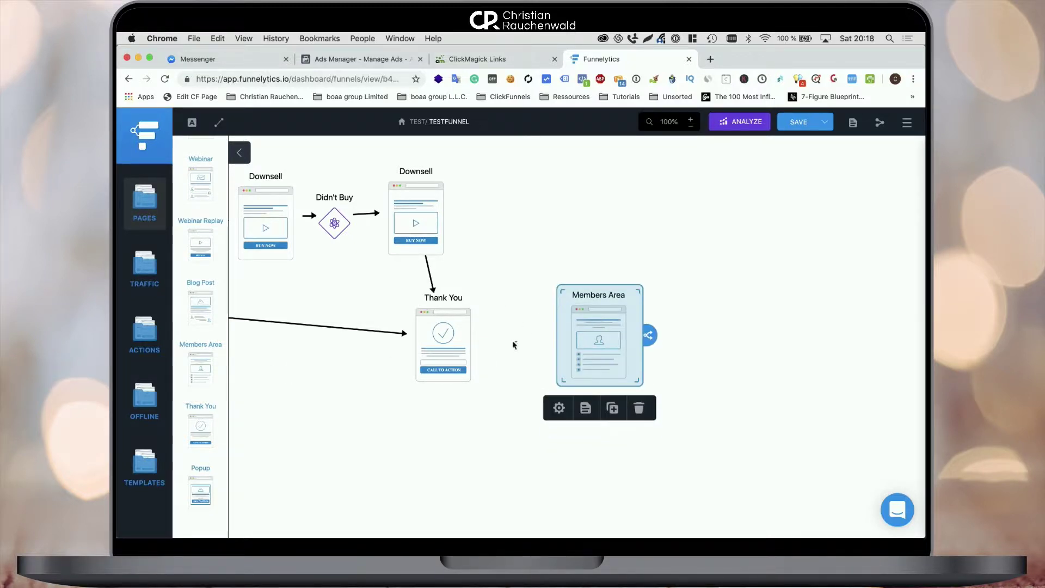
Draw an arrow from Thank You to Members Area
left_click(489, 343)
left_click_drag(494, 341, 569, 340)
left_click(539, 292)
scroll(539, 291, "down", 3)
scroll(539, 291, "up", 5)
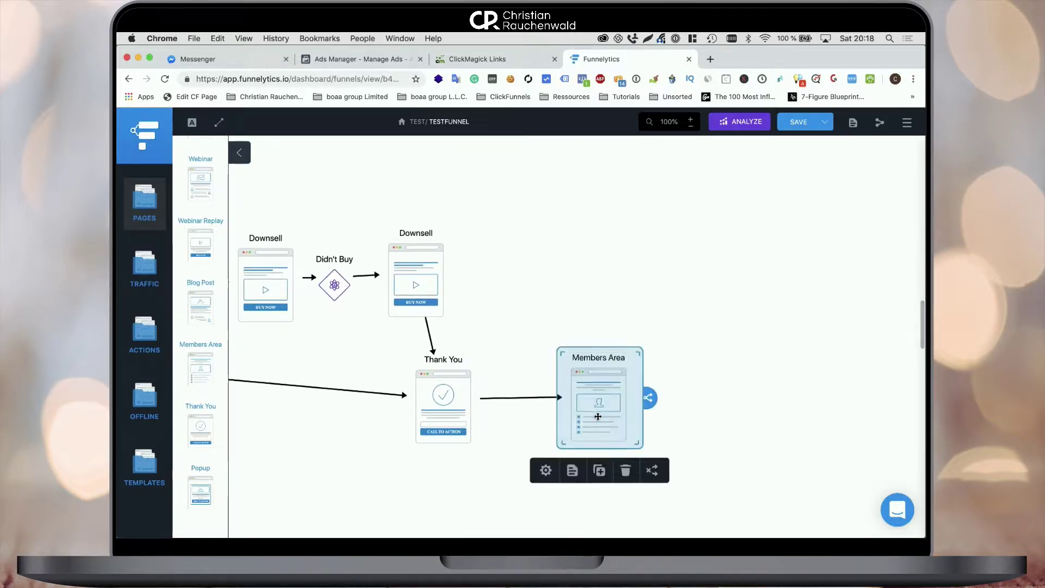
Connect the Emaillist Buyers node to Members Area
left_click(598, 405)
scroll(537, 303, "left", 3)
scroll(537, 303, "down", 4)
scroll(536, 303, "left", 6)
scroll(536, 303, "up", 3)
scroll(536, 303, "right", 4)
left_click(293, 332)
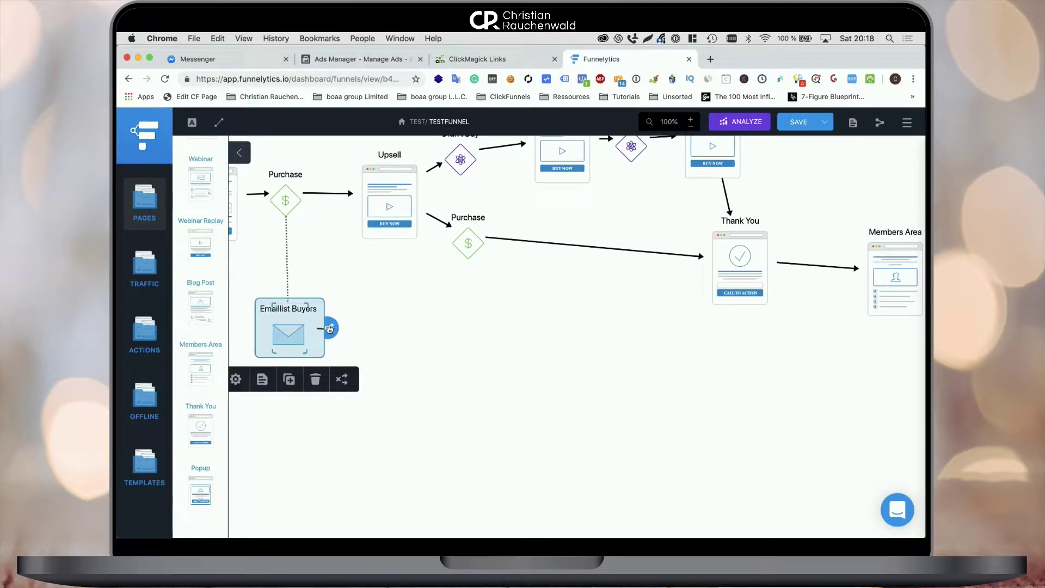
left_click_drag(331, 328, 890, 294)
left_click(567, 338)
Connect the Emaillist Test node to Members Area
scroll(567, 338, "left", 6)
scroll(567, 338, "down", 2)
scroll(567, 338, "left", 8)
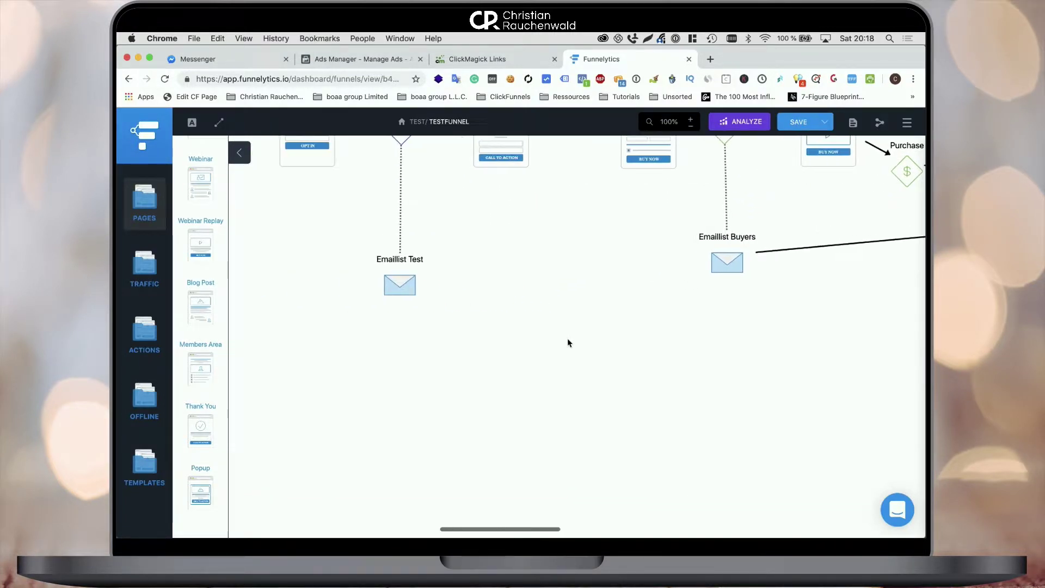
left_click(401, 287)
scroll(381, 294, "up", 3)
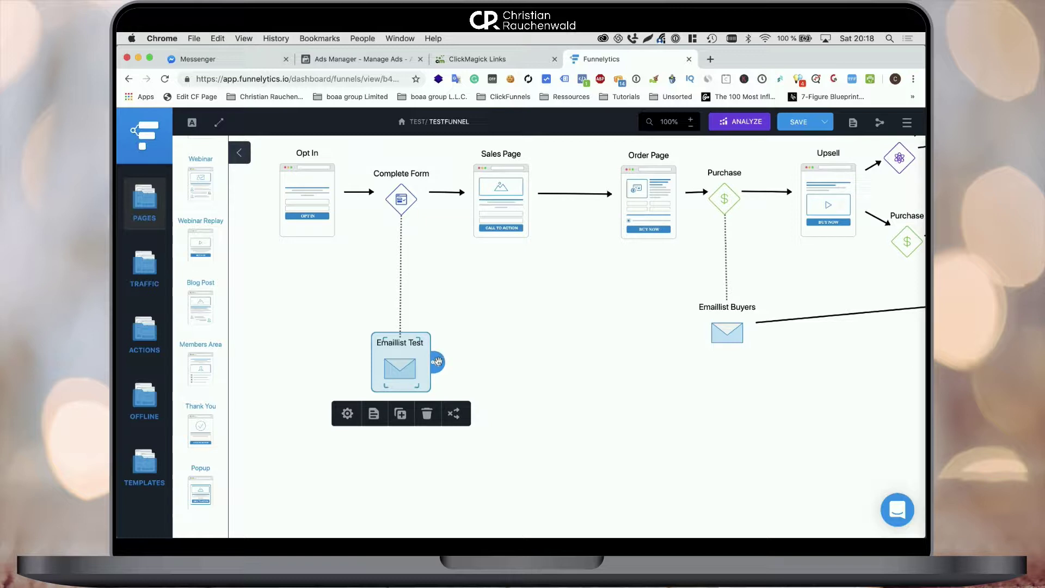
left_click_drag(458, 366, 774, 292)
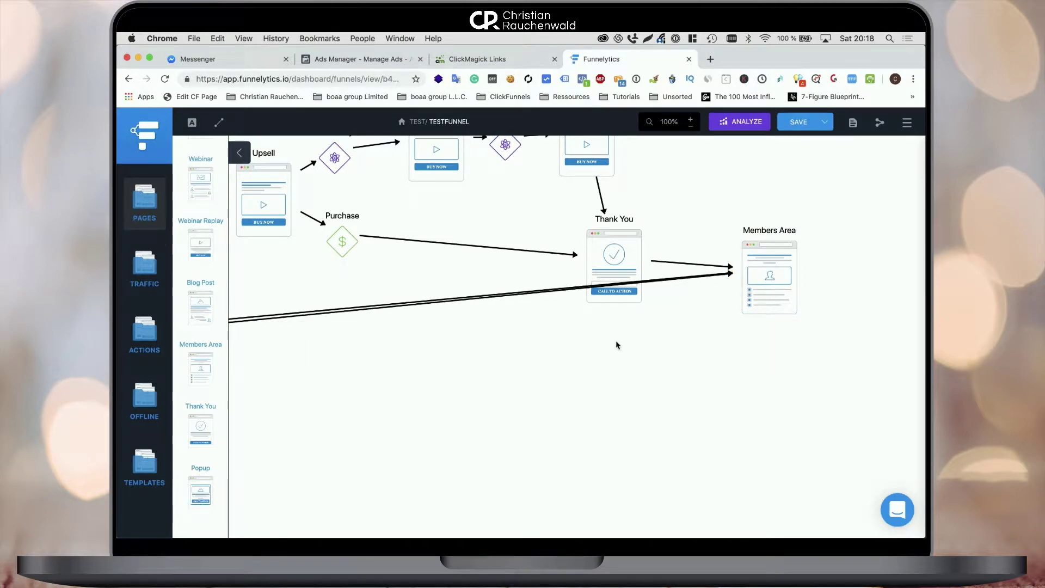
scroll(617, 345, "left", 3)
scroll(618, 346, "right", 8)
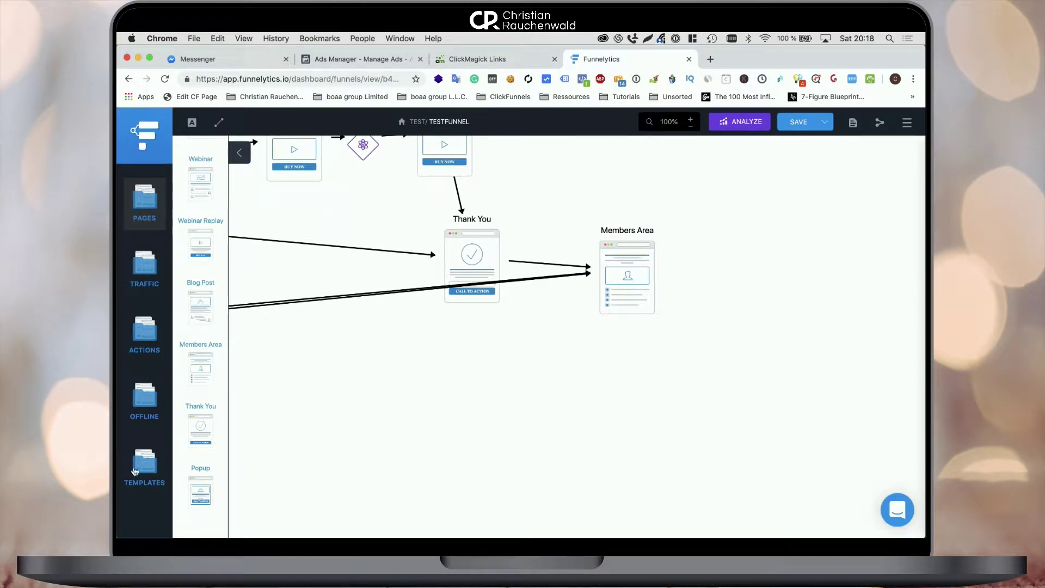
Add a Report step beside Members Area and label it 'FREE Guide'
left_click(146, 403)
left_click(147, 471)
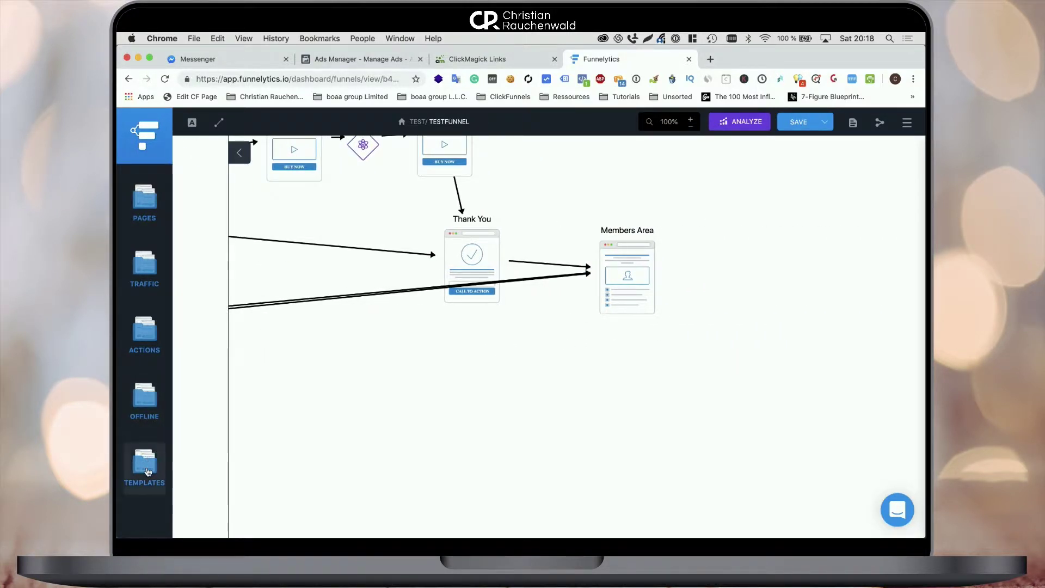
left_click(148, 426)
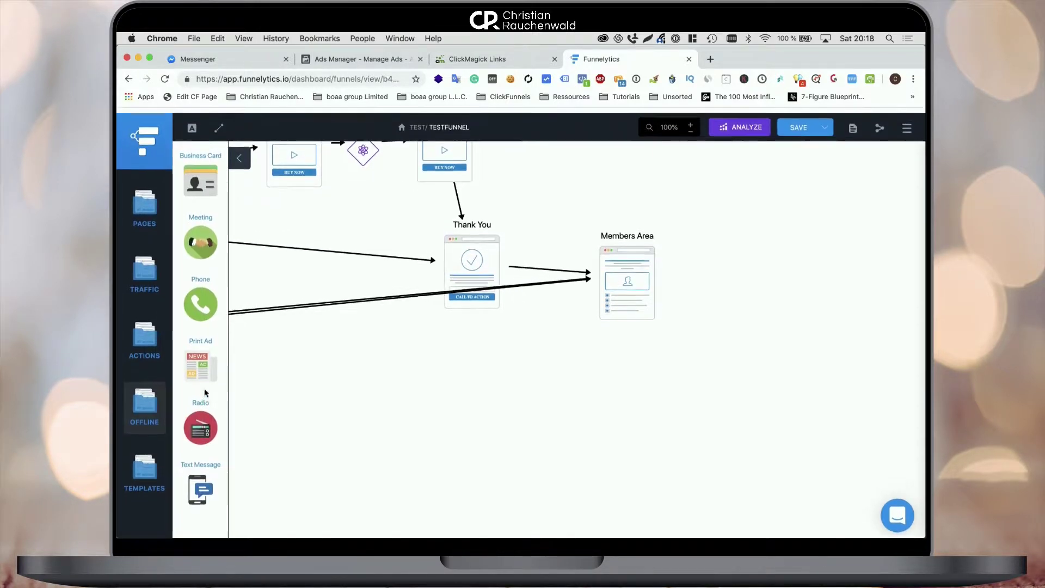
left_click(156, 318)
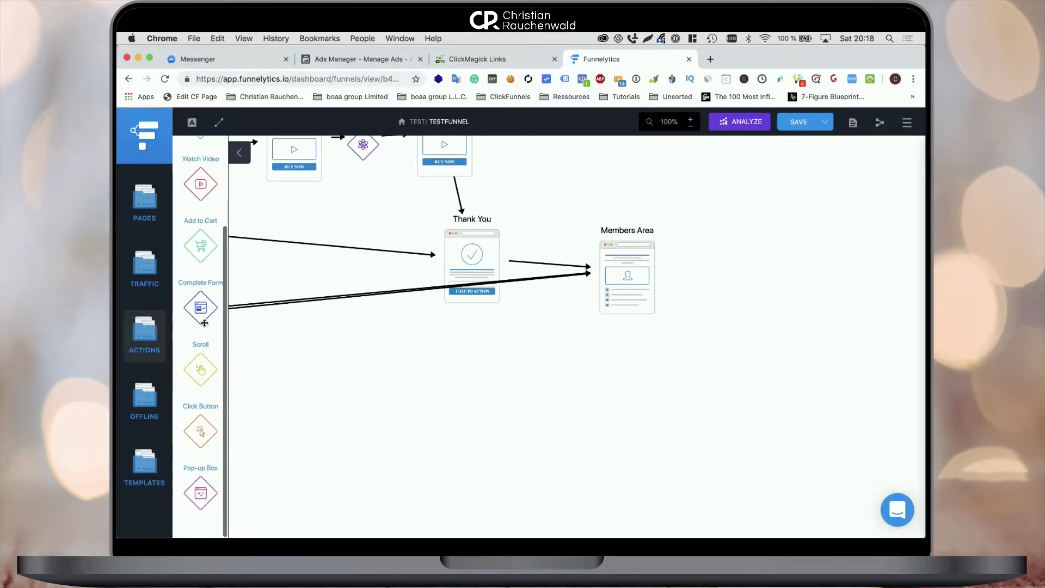
left_click(144, 289)
scroll(201, 297, "down", 8)
scroll(203, 296, "down", 10)
scroll(203, 295, "up", 5)
scroll(203, 295, "up", 1)
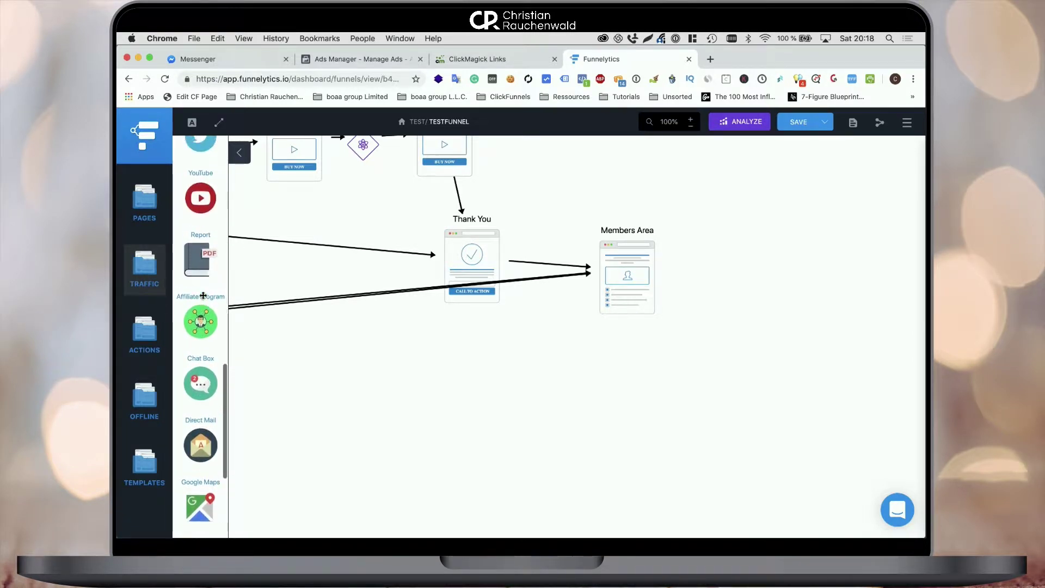
left_click_drag(197, 261, 708, 259)
left_click(691, 305)
double_click(727, 186)
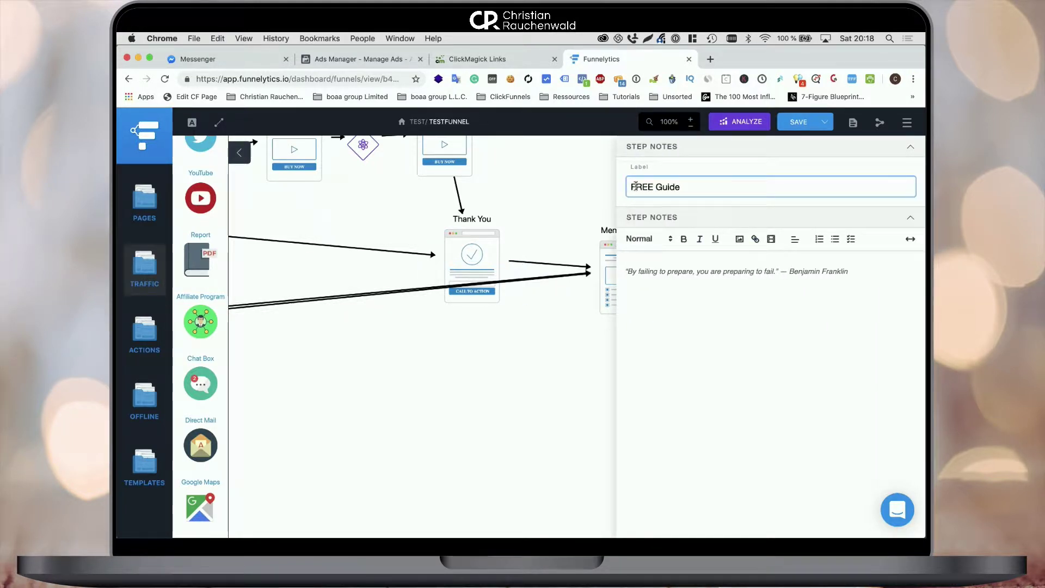
type("FREE Guide")
left_click(570, 208)
Copy the guide step and rename the copy 'Paid Course'
mouse_move(711, 275)
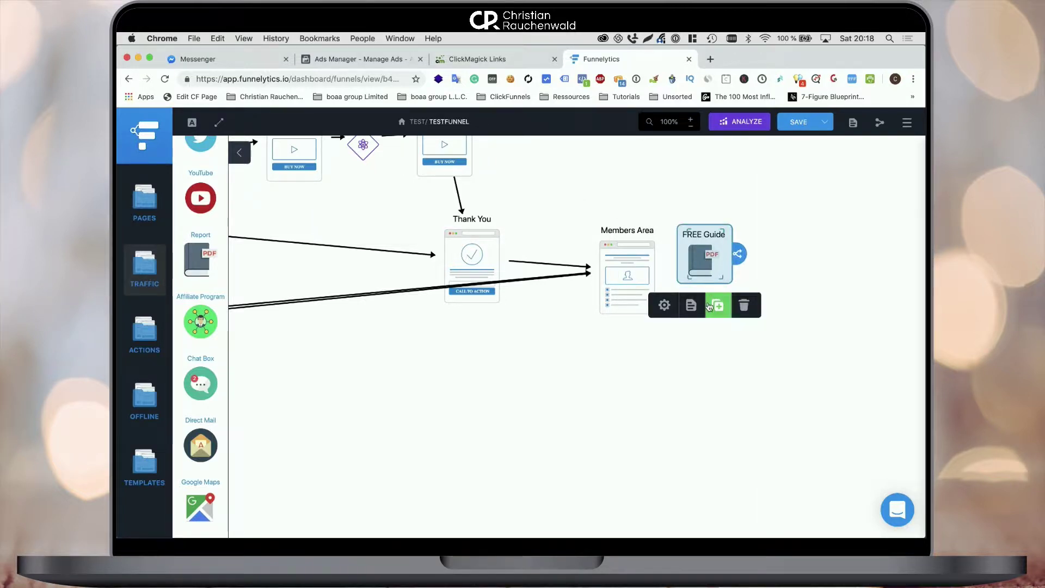
left_click_drag(689, 254, 707, 275)
left_click(678, 330)
triple_click(757, 187)
type("Pa")
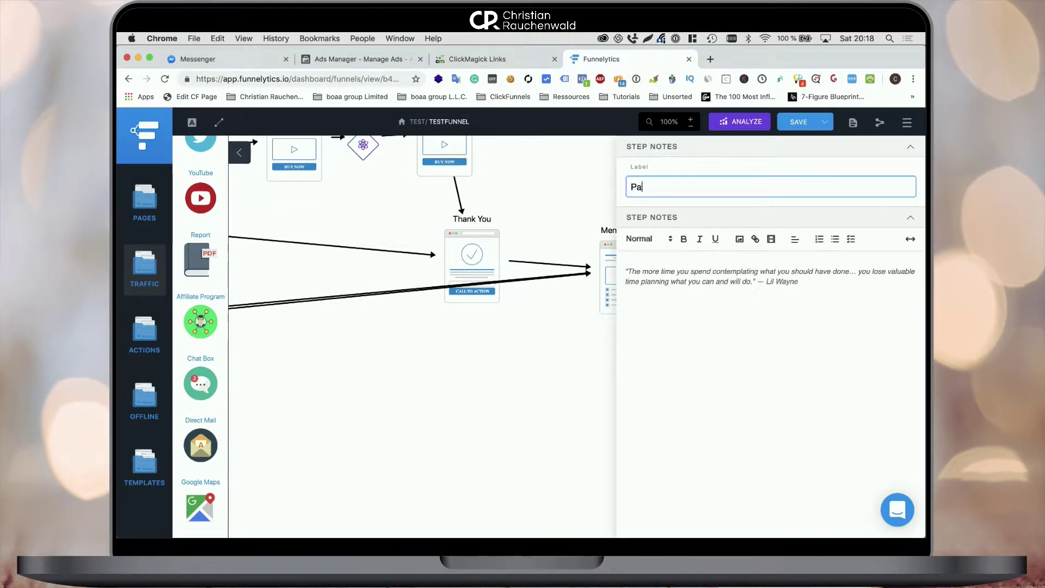
type("id Course")
left_click(572, 186)
Shift the FREE Guide step slightly lower beside Members Area
left_click(687, 305)
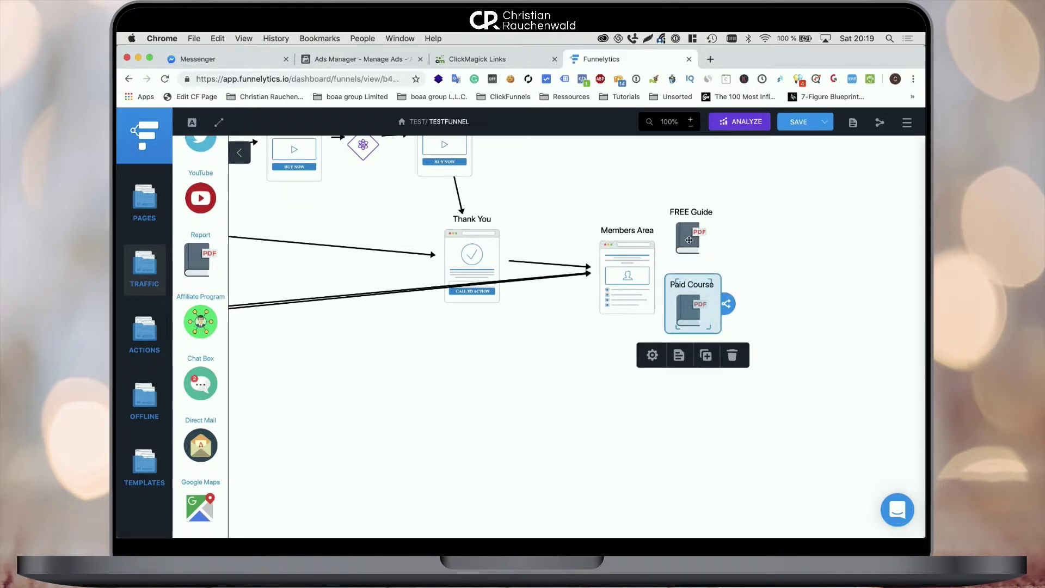
left_click_drag(689, 240, 688, 249)
left_click(641, 186)
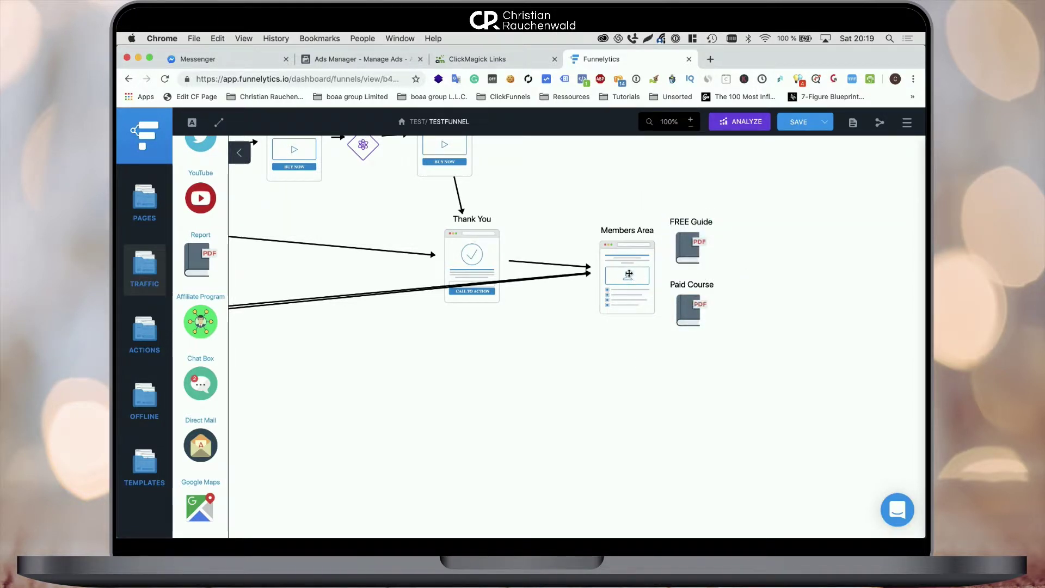
left_click(629, 274)
left_click(731, 258)
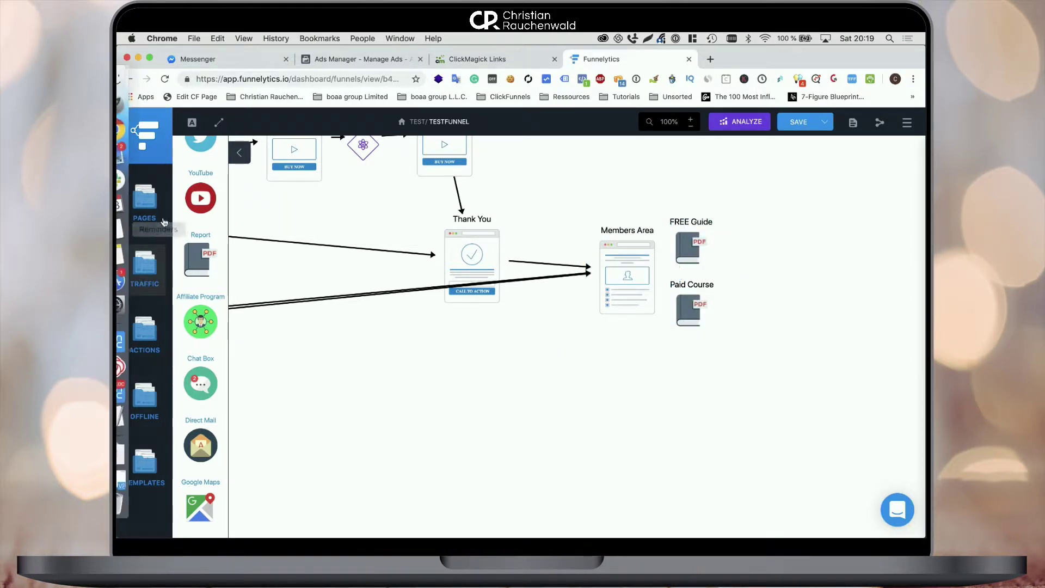
scroll(188, 272, "down", 9)
scroll(207, 310, "up", 4)
scroll(216, 332, "down", 4)
Add a Facebook traffic step below Paid Course labelled 'Facebook Group'
left_click_drag(221, 331, 693, 364)
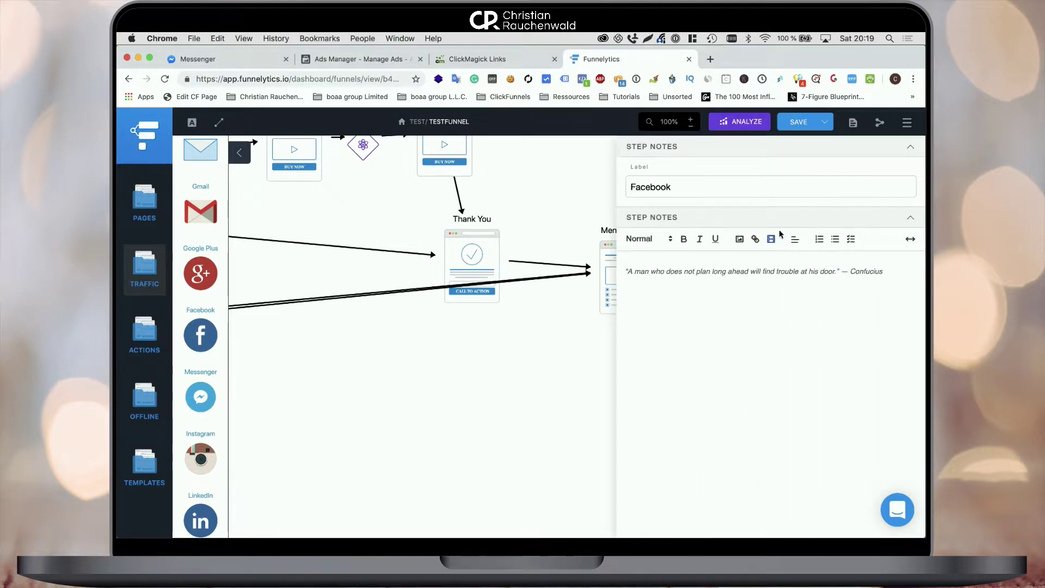
left_click(739, 189)
type("Group")
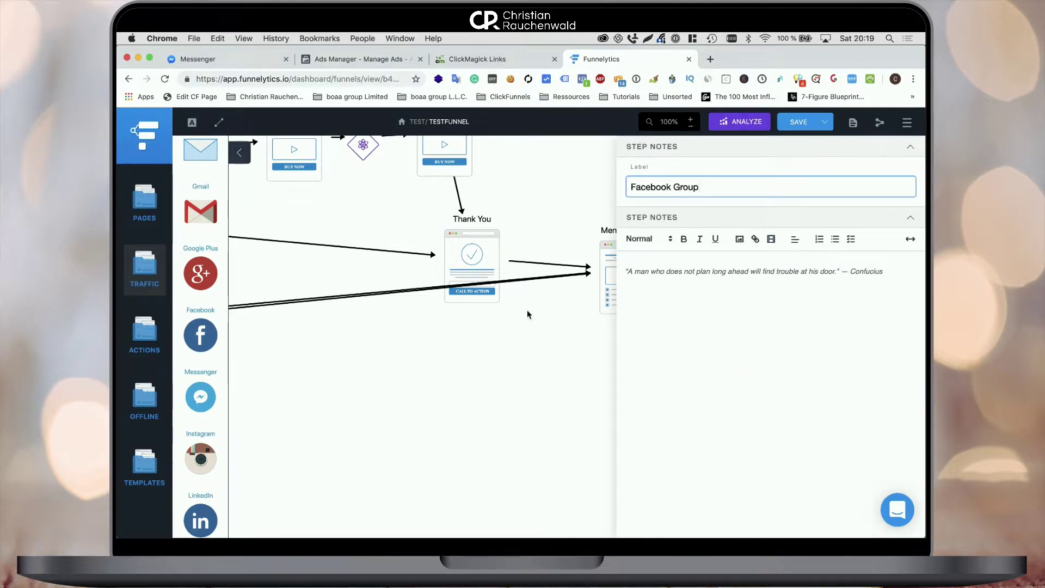
left_click(519, 315)
mouse_move(689, 360)
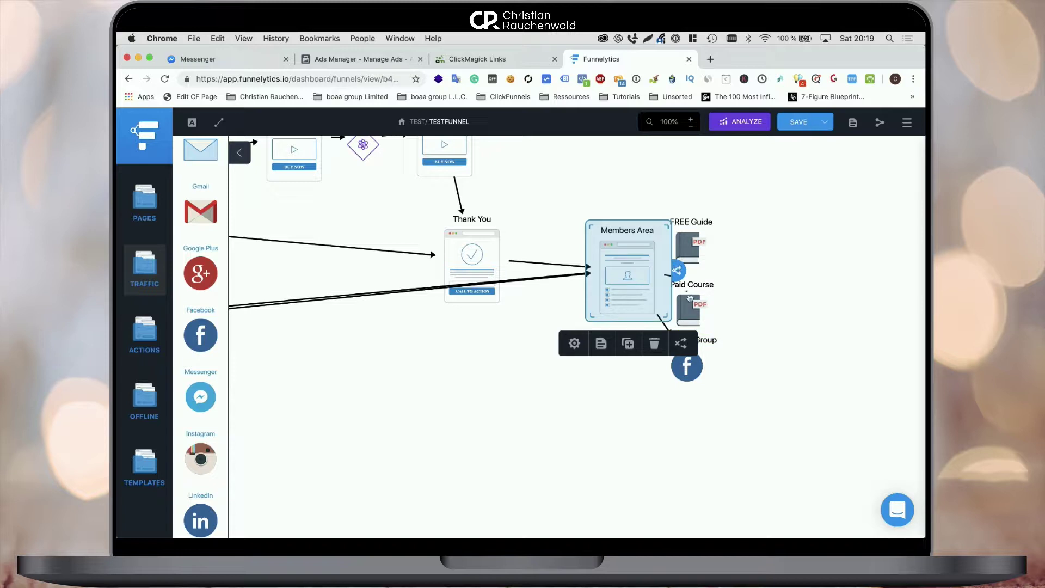
Link Members Area to Paid Course and stack FREE Guide, Paid Course, Facebook Group in a column
left_click_drag(687, 297, 689, 252)
left_click_drag(731, 213, 743, 210)
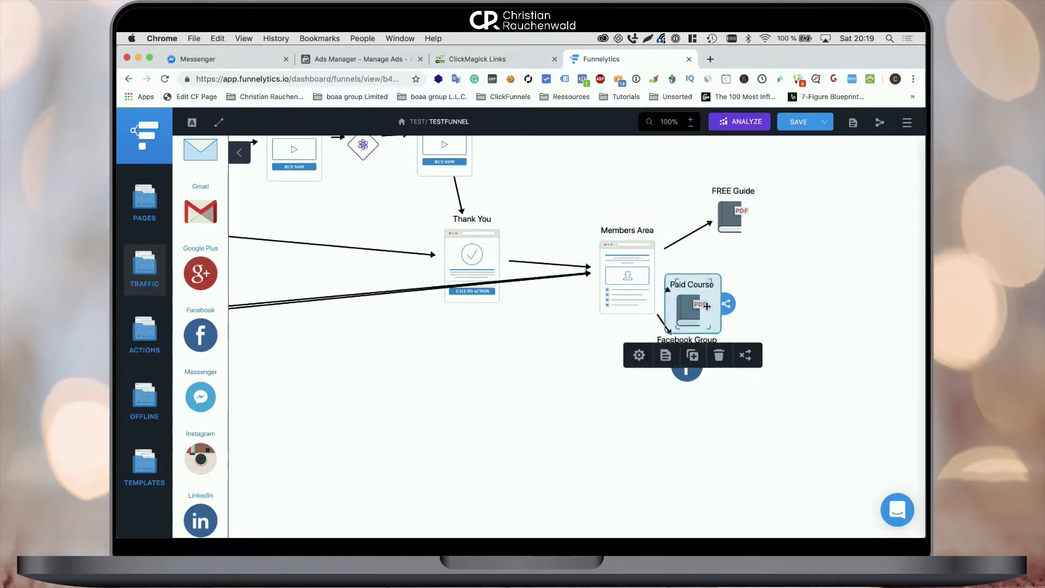
left_click_drag(719, 302, 766, 283)
left_click_drag(660, 371, 715, 354)
Select the Opt In to Upsell row and move it up and left
left_click(591, 357)
scroll(592, 361, "left", 10)
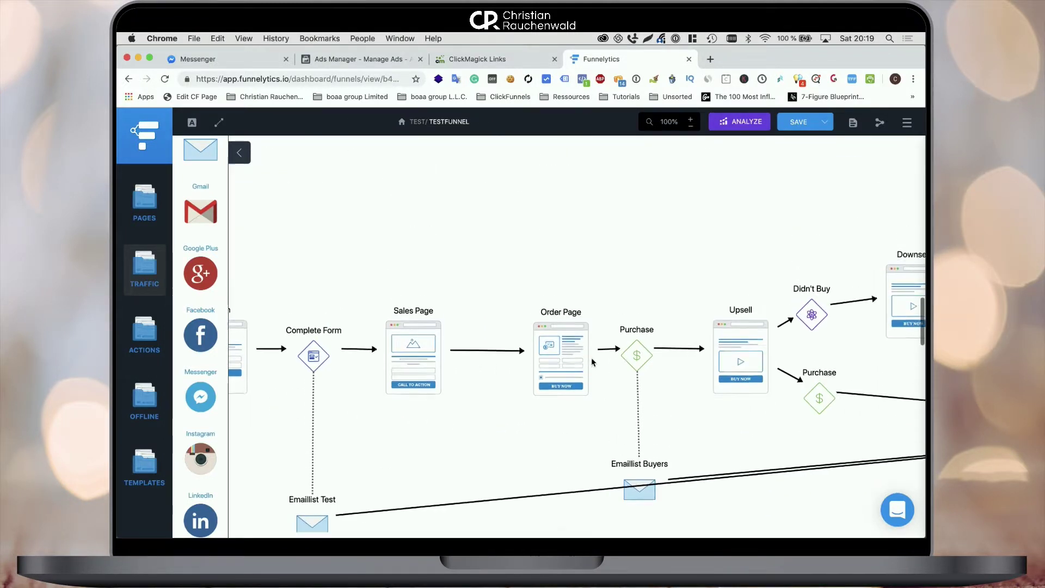
scroll(594, 362, "left", 10)
scroll(381, 299, "right", 5)
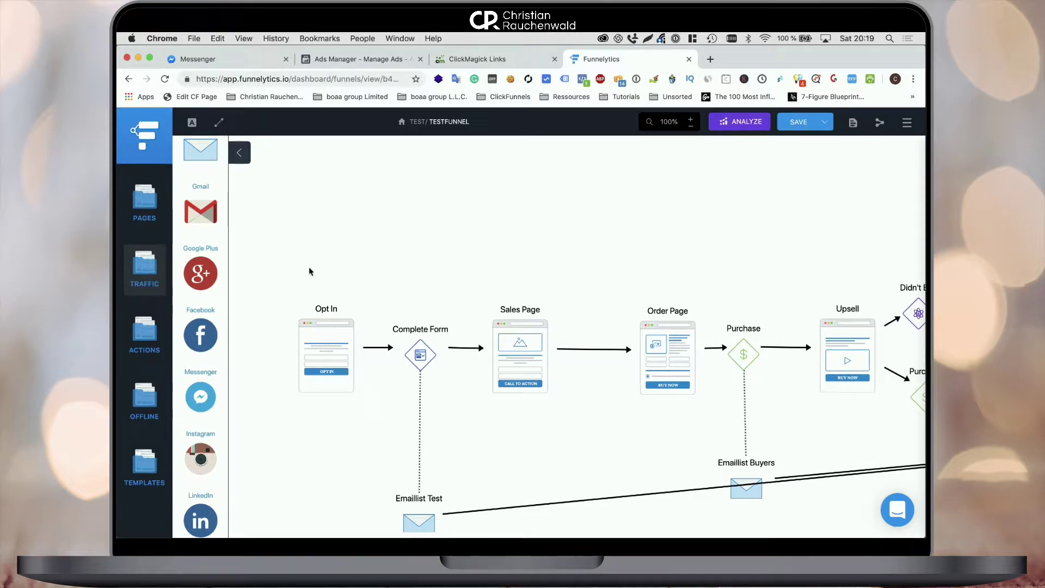
left_click_drag(271, 258, 882, 405)
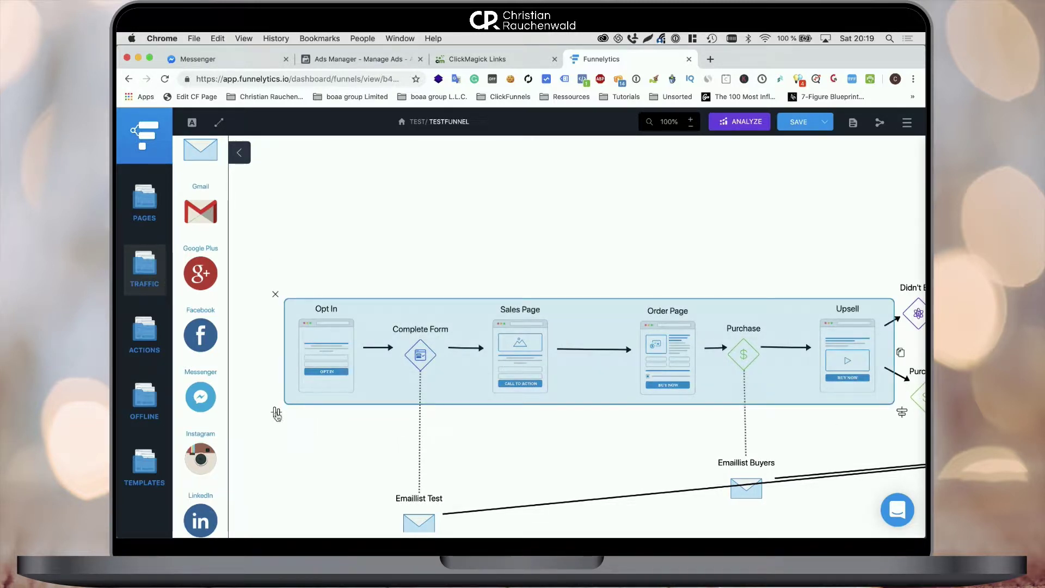
left_click_drag(538, 352, 538, 314)
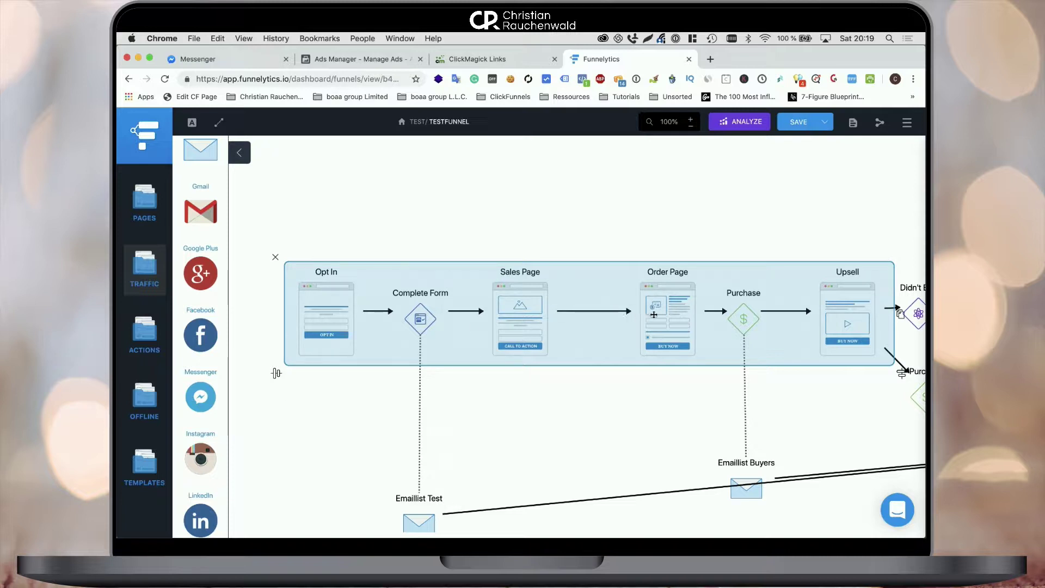
left_click_drag(663, 312, 619, 306)
left_click(509, 445)
Align Emaillist Test in one column directly under Complete Form
scroll(511, 436, "down", 3)
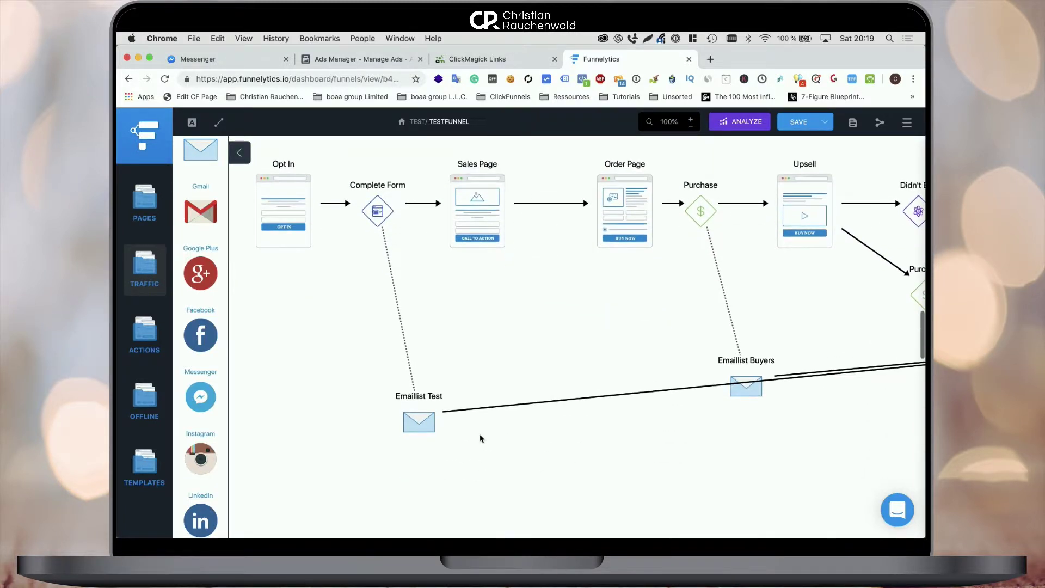
left_click(393, 419)
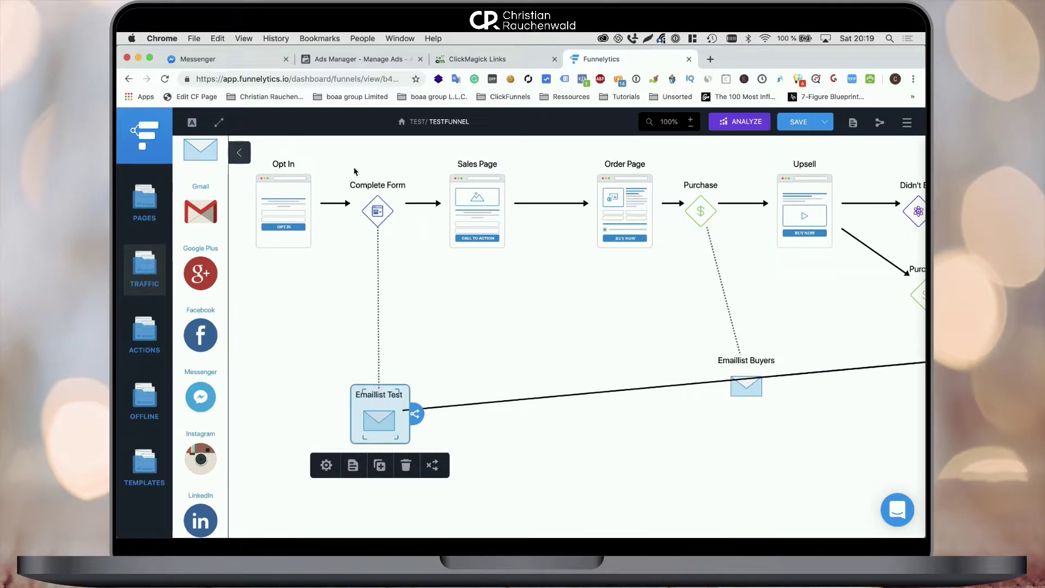
left_click_drag(392, 419, 398, 455)
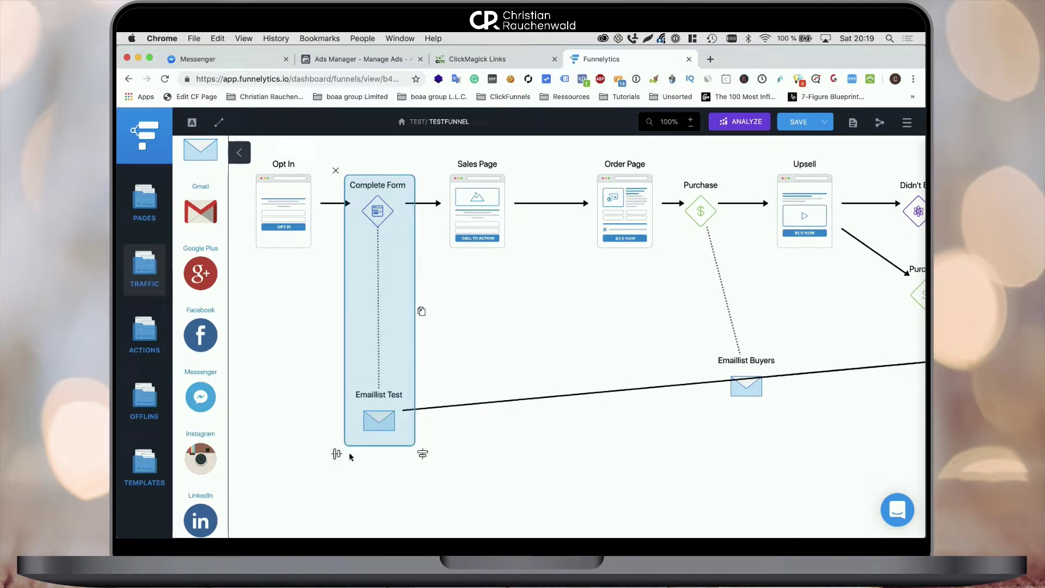
left_click(423, 455)
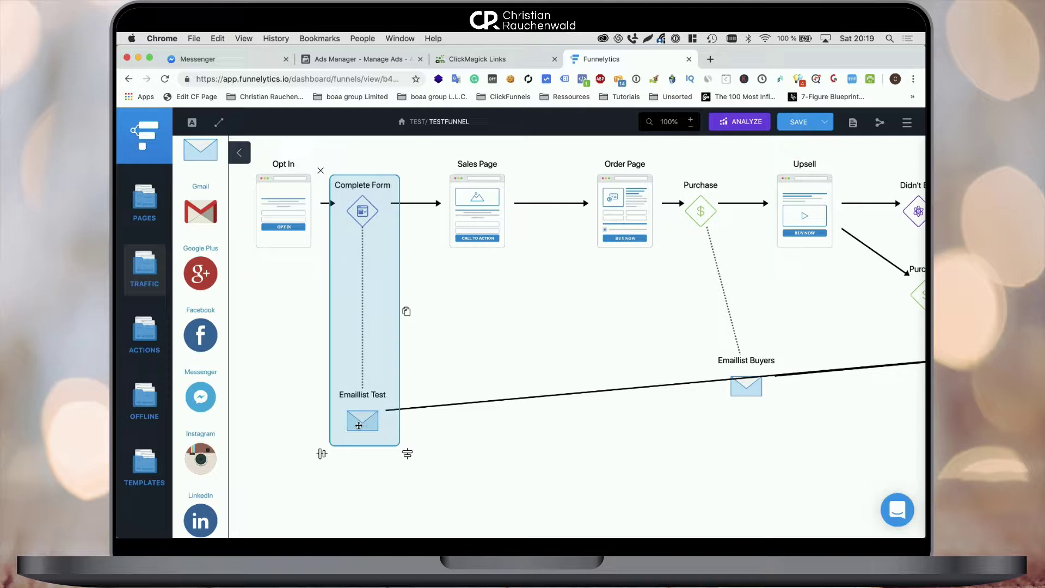
left_click(510, 341)
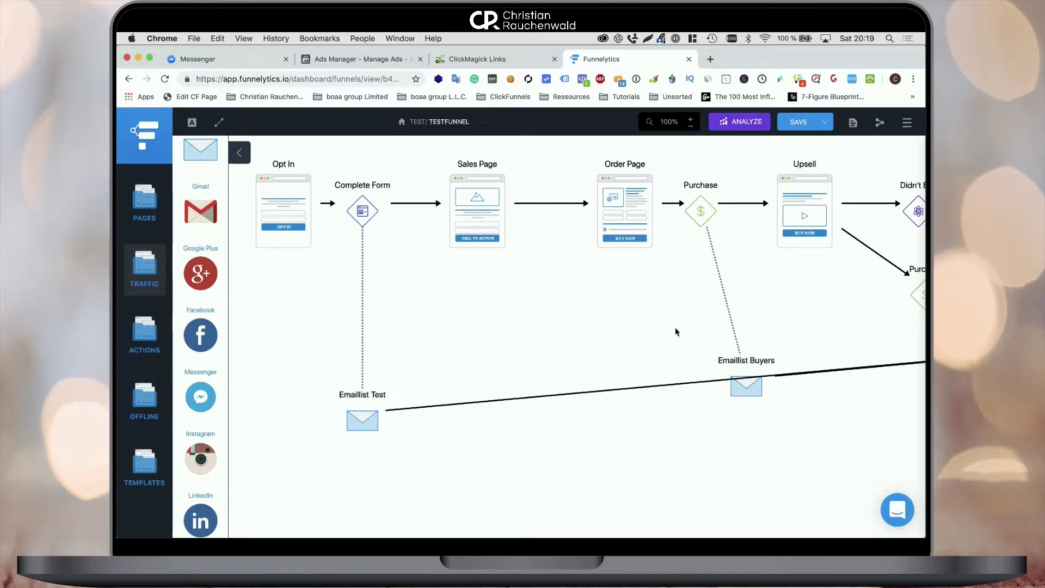
Place Emaillist Buyers under Purchase and shift the pair left together
left_click_drag(752, 387, 708, 356)
scroll(707, 358, "right", 10)
scroll(707, 357, "down", 1)
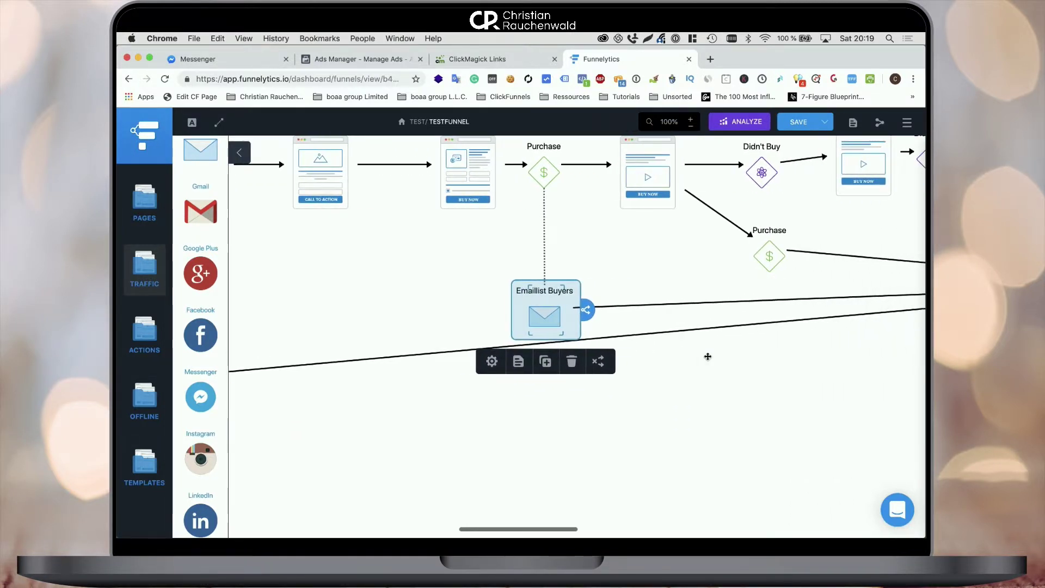
scroll(707, 359, "left", 2)
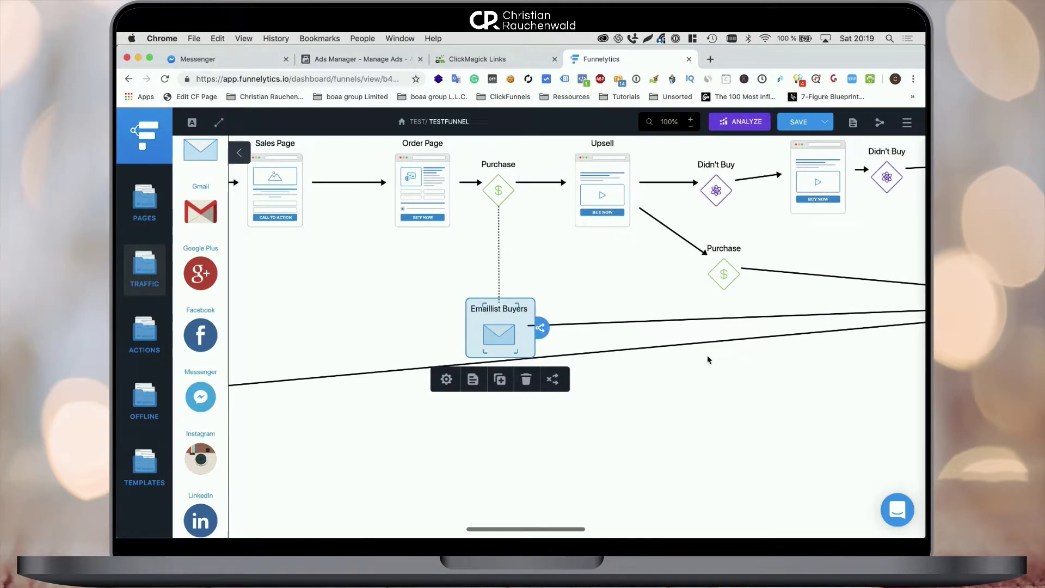
left_click(474, 157)
left_click_drag(474, 156, 515, 365)
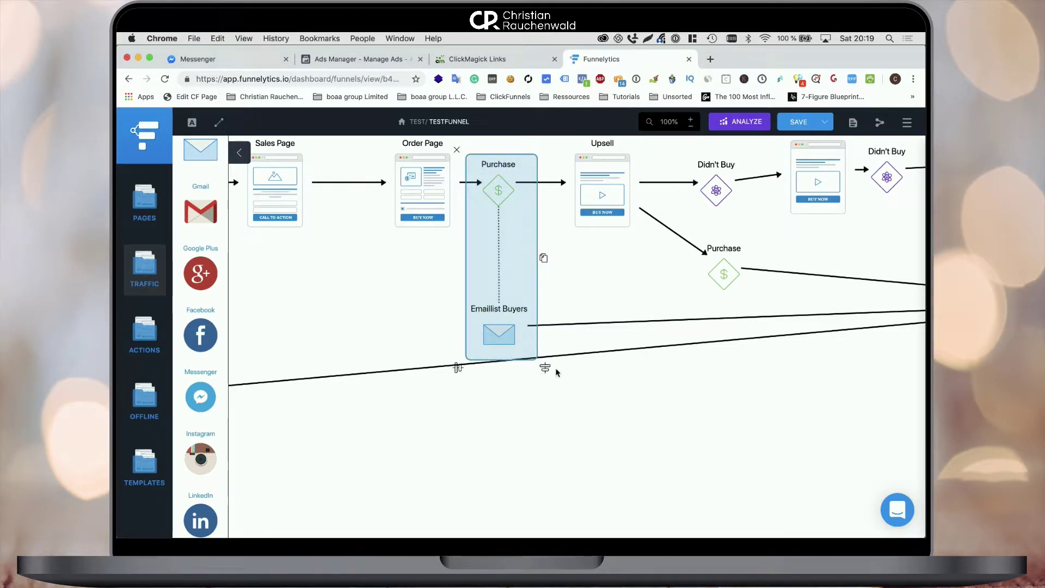
key("Left")
key("Left")
key("Left")
Move the Didn't Buy and Downsell chain upward as a group
left_click(584, 392)
scroll(583, 392, "left", 3)
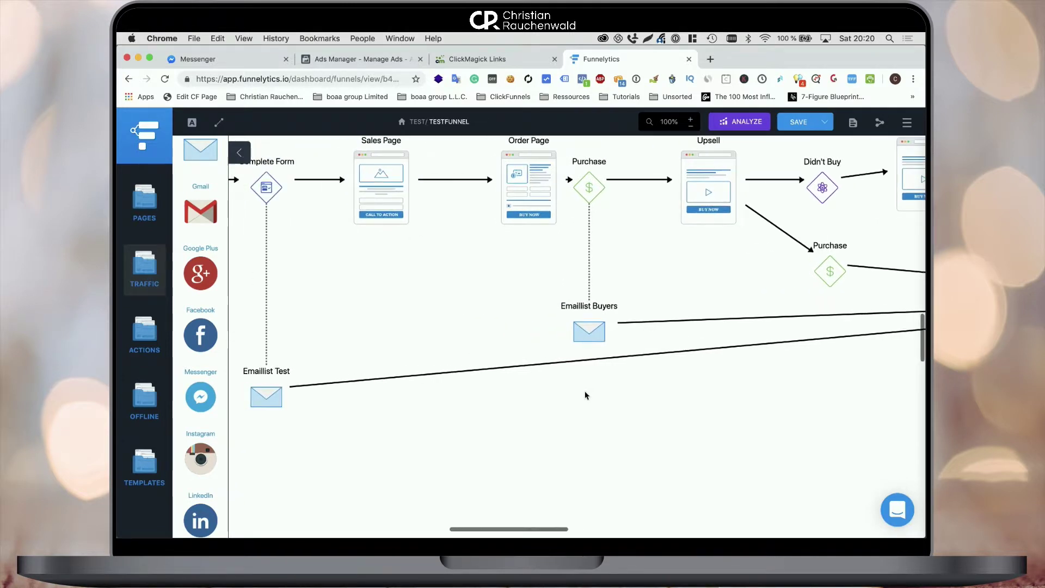
scroll(584, 392, "right", 8)
scroll(585, 395, "up", 3)
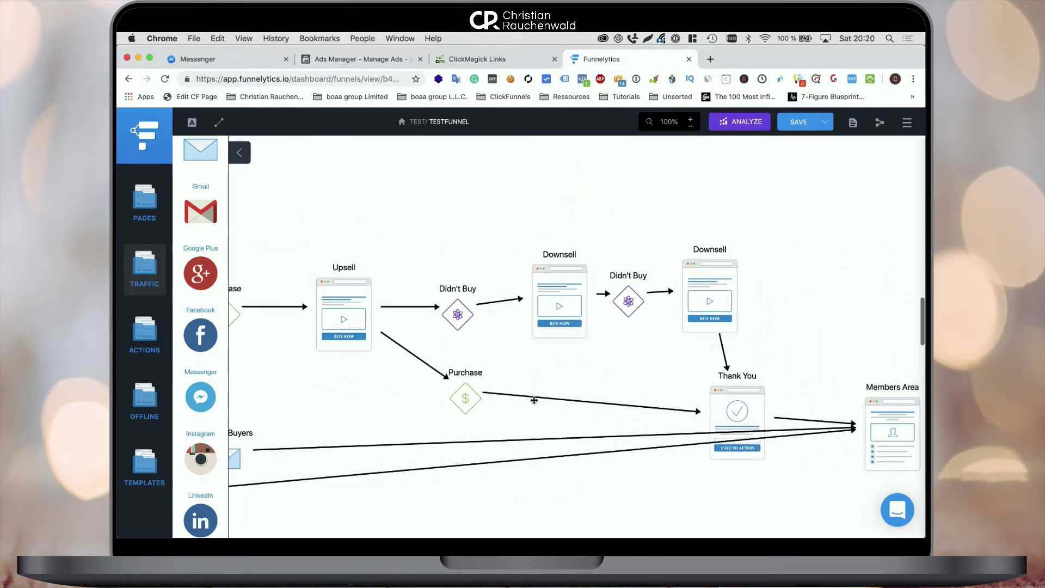
left_click_drag(439, 236, 767, 351)
left_click_drag(723, 294, 721, 209)
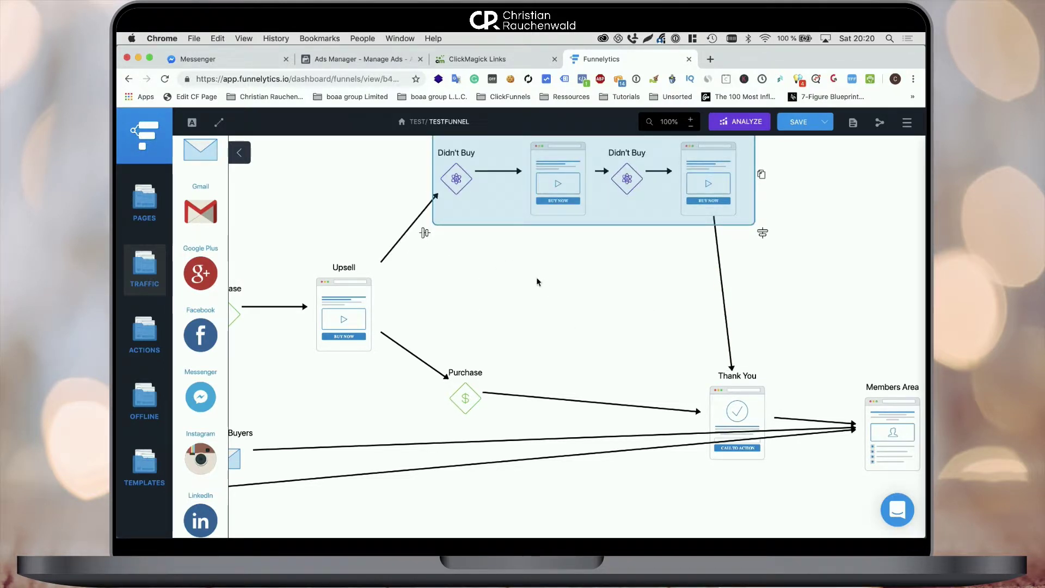
left_click(525, 309)
Align Upsell, Purchase and Thank You in one row, Thank You under the last Downsell
left_click_drag(443, 354, 793, 434)
left_click_drag(740, 373, 730, 277)
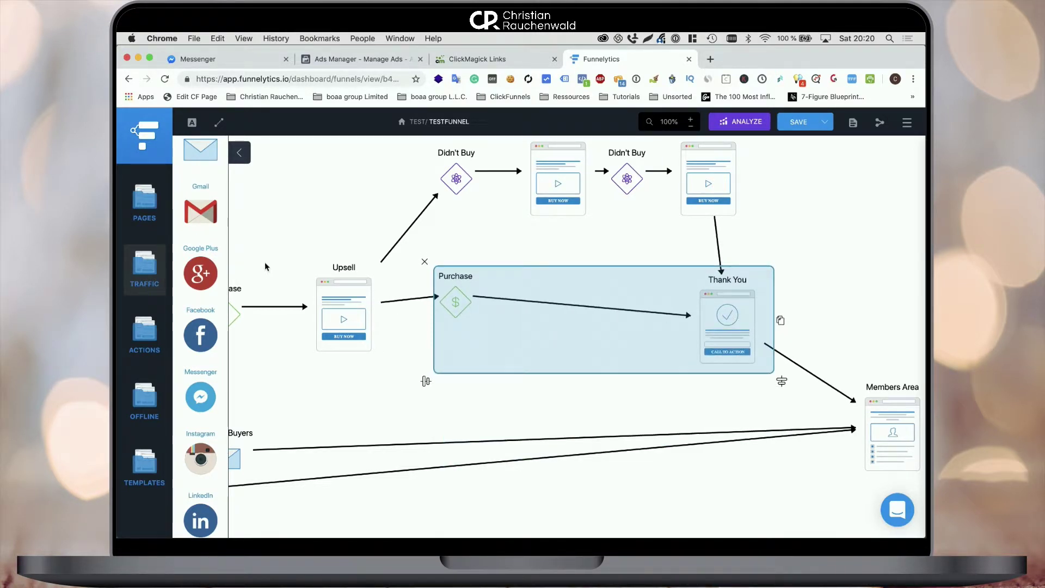
left_click(268, 266)
left_click_drag(298, 259, 782, 377)
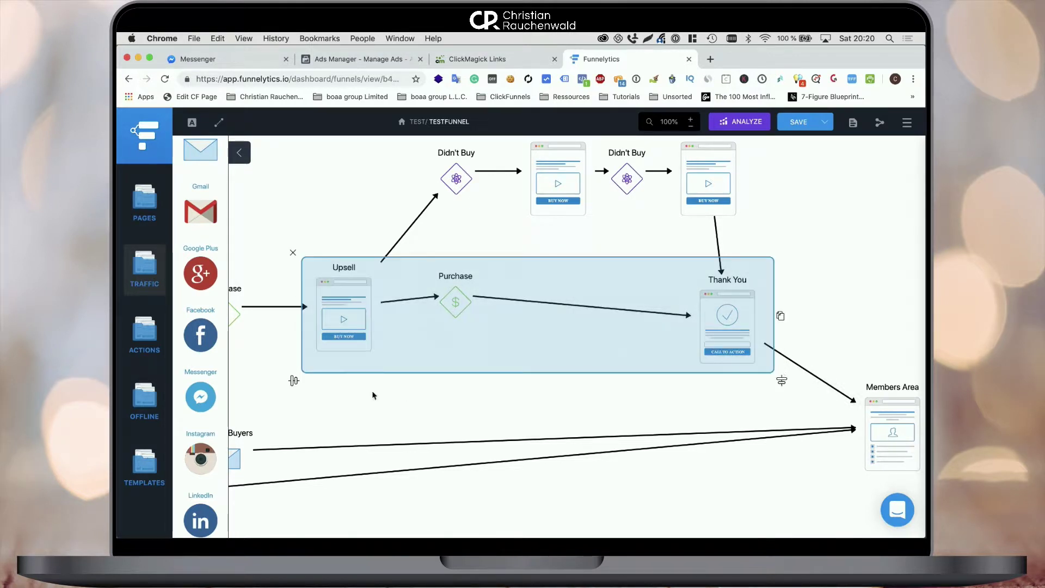
left_click(293, 383)
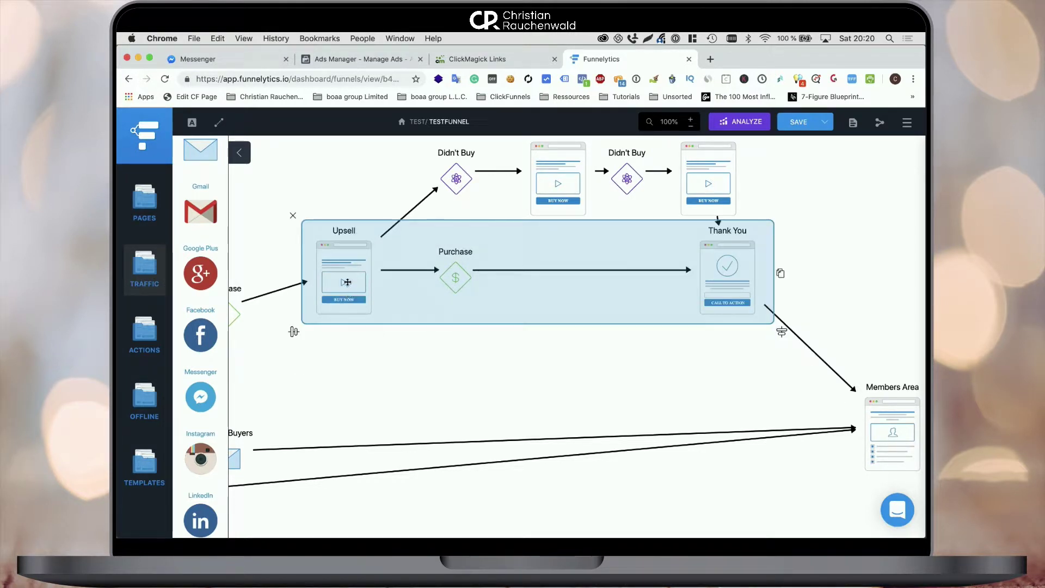
left_click_drag(348, 281, 346, 318)
left_click(663, 471)
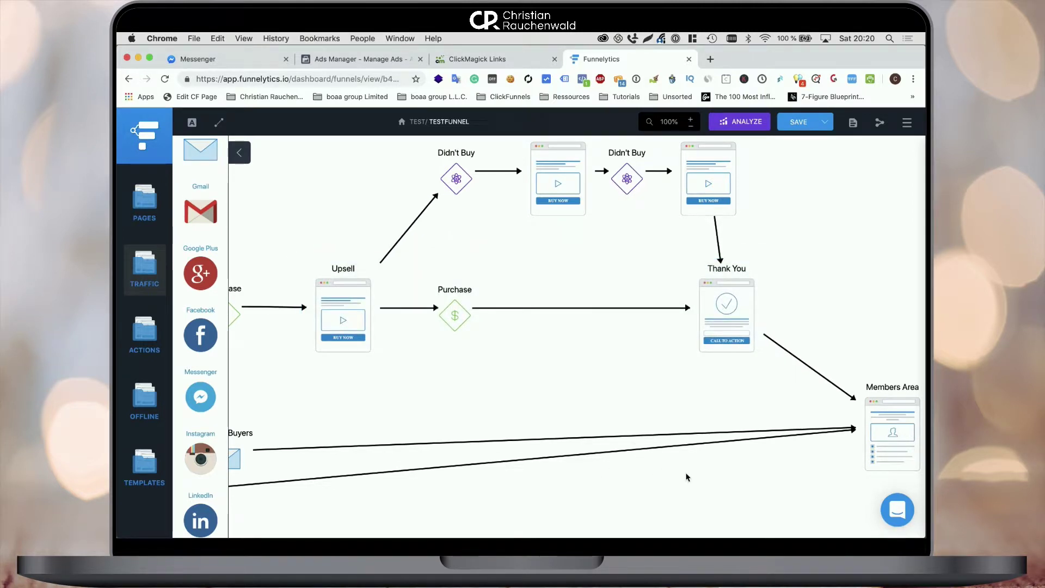
left_click_drag(718, 299, 708, 303)
Move Members Area directly below Thank You
left_click(809, 292)
scroll(808, 292, "down", 3)
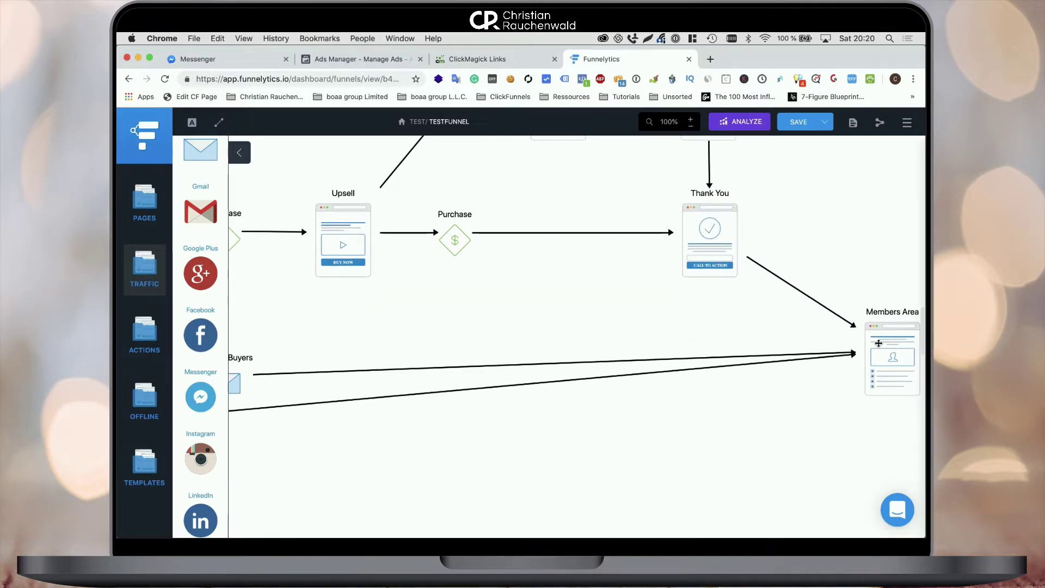
left_click_drag(879, 343, 696, 397)
left_click(604, 348)
Move the FREE Guide, Paid Course and Facebook Group column beside Members Area
scroll(604, 349, "right", 5)
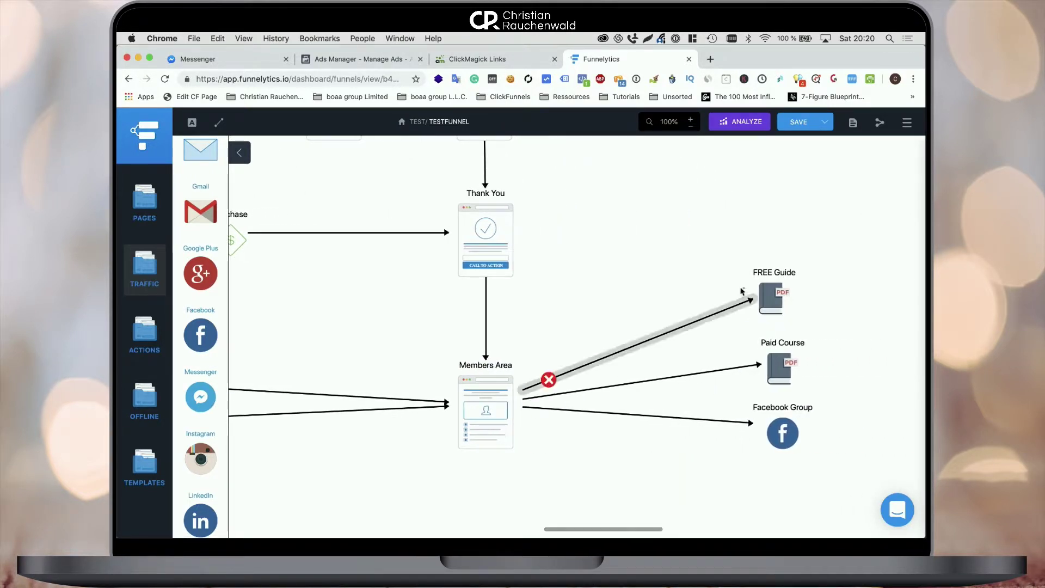
left_click_drag(734, 267, 832, 468)
left_click_drag(758, 366, 581, 415)
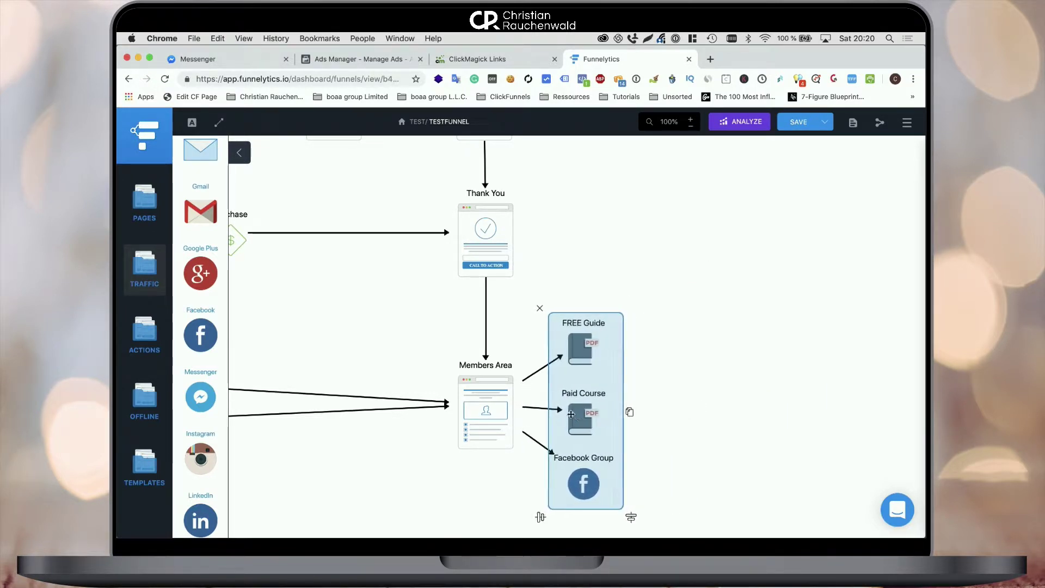
left_click(422, 305)
Zoom the canvas out to 50% and centre the whole funnel in view
scroll(514, 293, "up", 3)
scroll(514, 292, "down", 2)
scroll(514, 293, "left", 5)
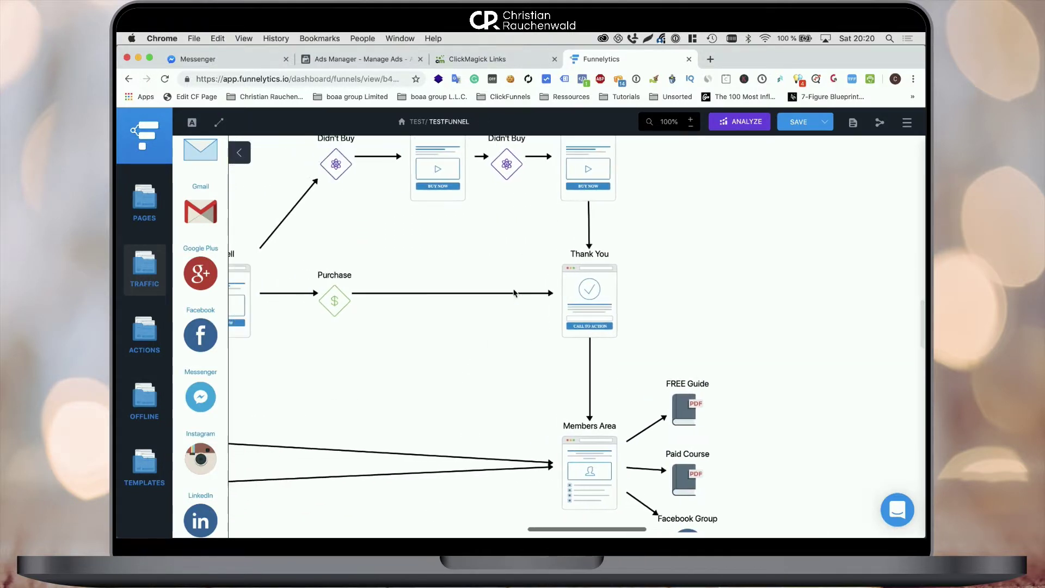
left_click(690, 128)
left_click(690, 127)
left_click(691, 128)
left_click(690, 127)
left_click(690, 128)
scroll(572, 229, "left", 5)
scroll(572, 231, "right", 2)
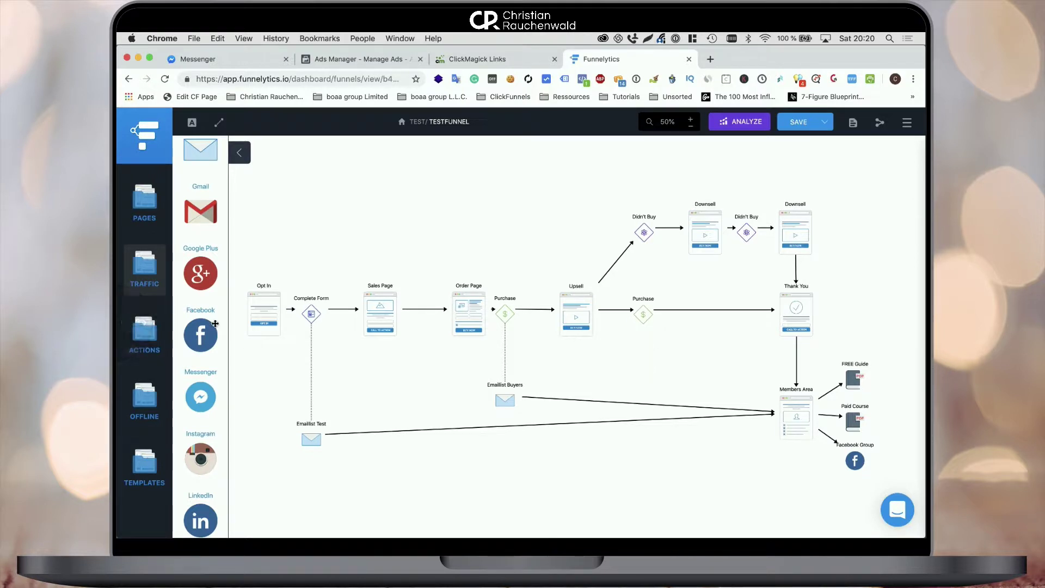
scroll(304, 256, "left", 5)
Add Facebook and Instagram traffic sources into the Opt In page, then select both icons
left_click_drag(200, 335, 370, 313)
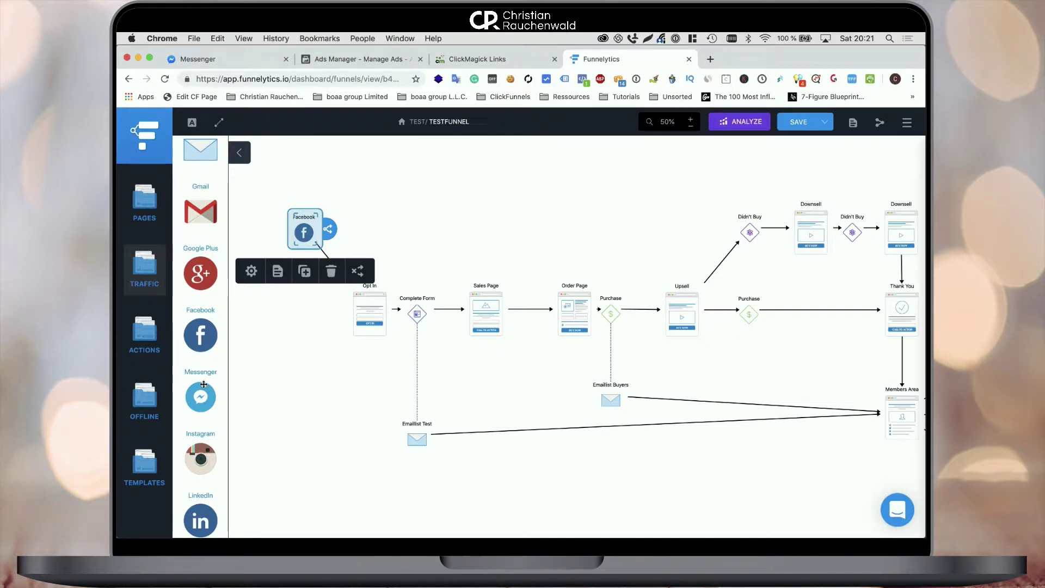
left_click_drag(202, 473, 369, 309)
left_click(305, 266)
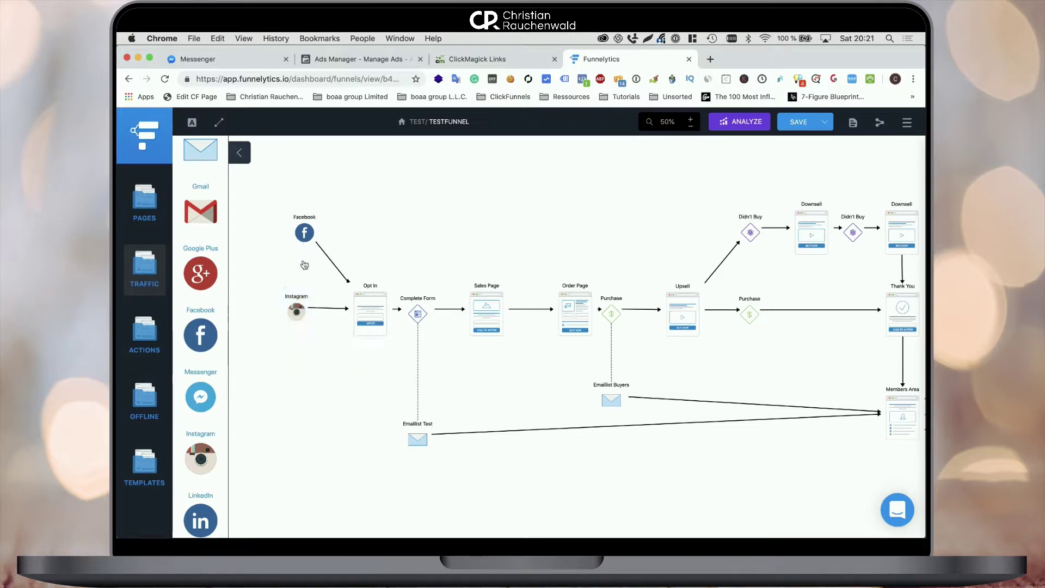
left_click(298, 304)
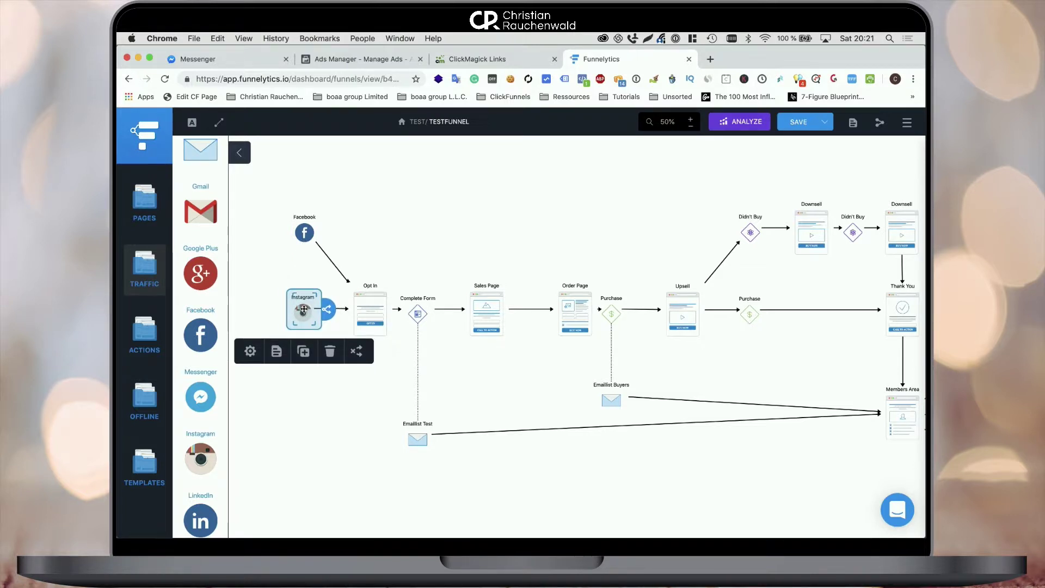
left_click_drag(258, 201, 330, 334)
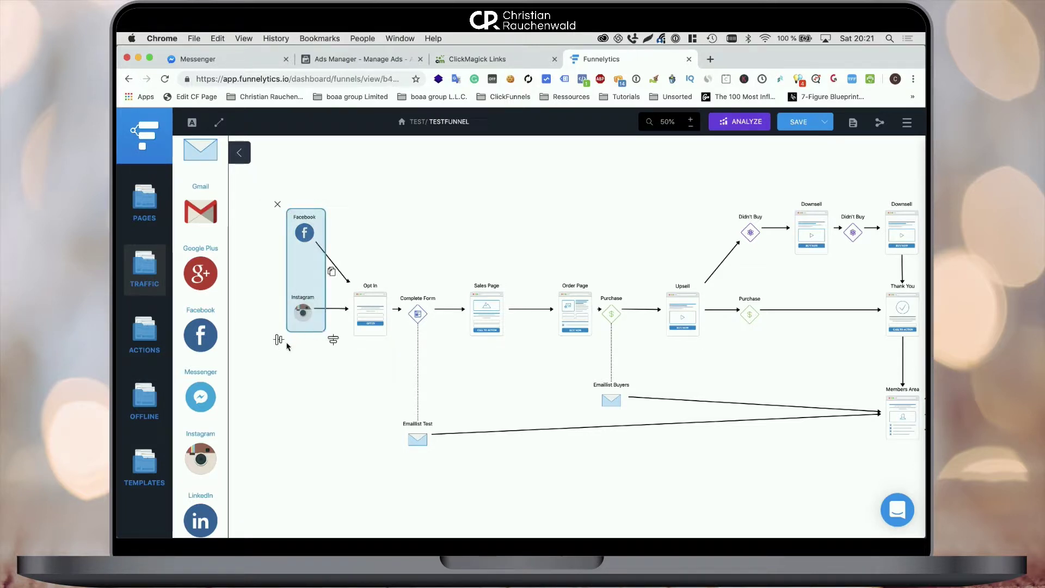
left_click(333, 342)
scroll(350, 364, "up", 3)
scroll(352, 363, "left", 2)
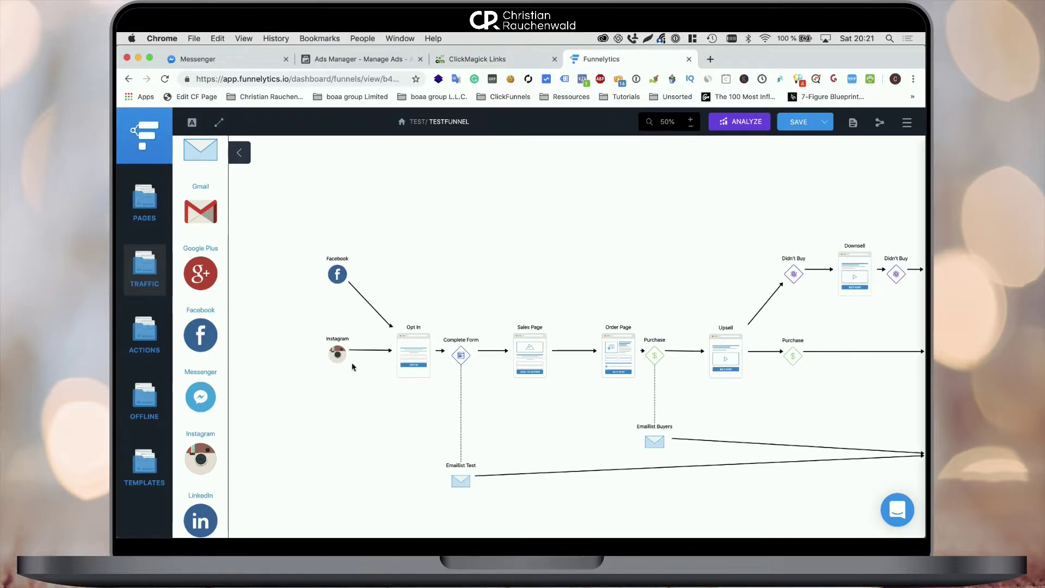
scroll(352, 366, "right", 8)
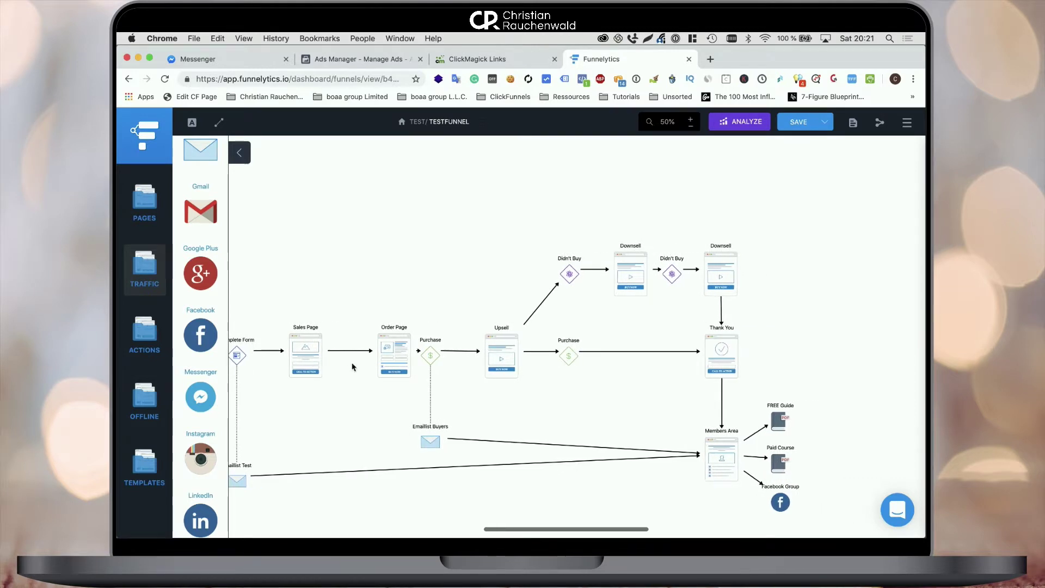
scroll(352, 366, "left", 7)
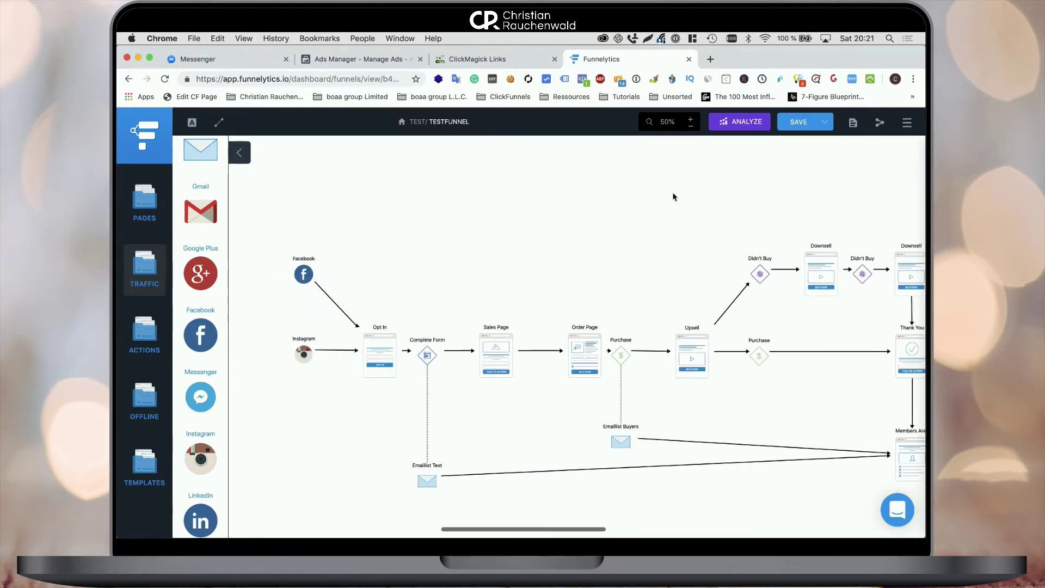
left_click(740, 121)
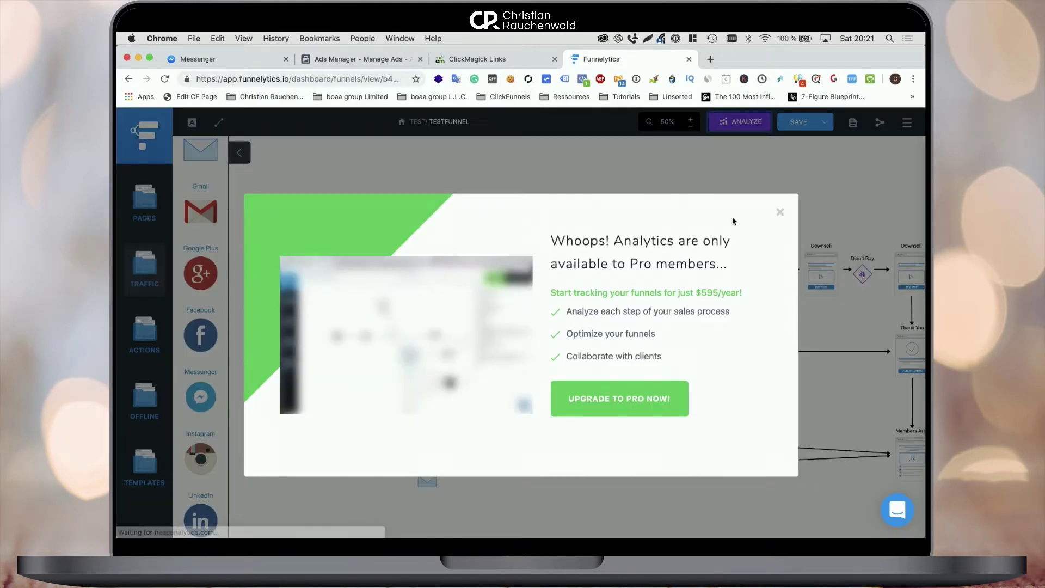
left_click(780, 213)
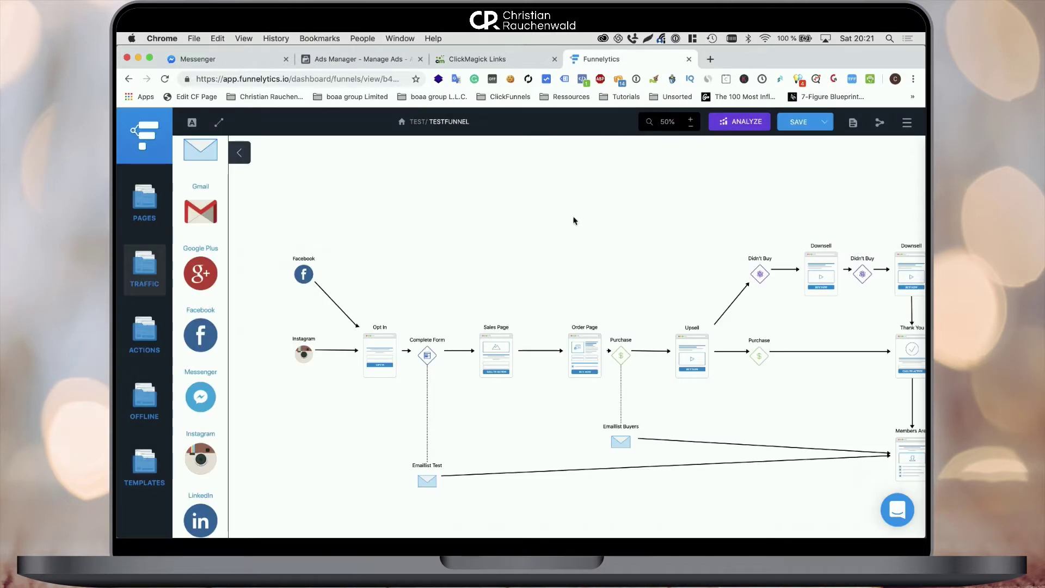
scroll(573, 217, "down", 1)
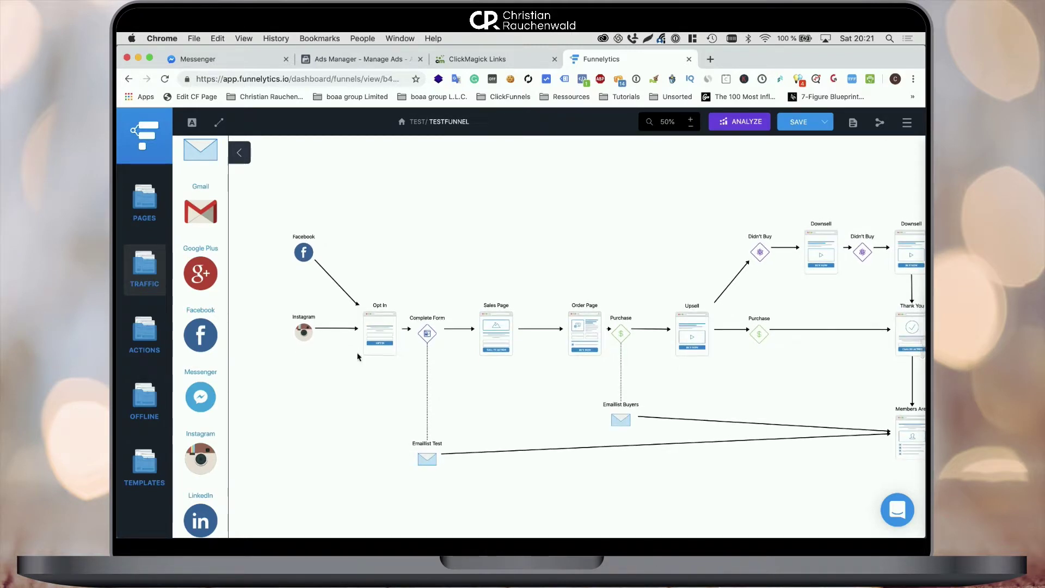
scroll(373, 353, "right", 5)
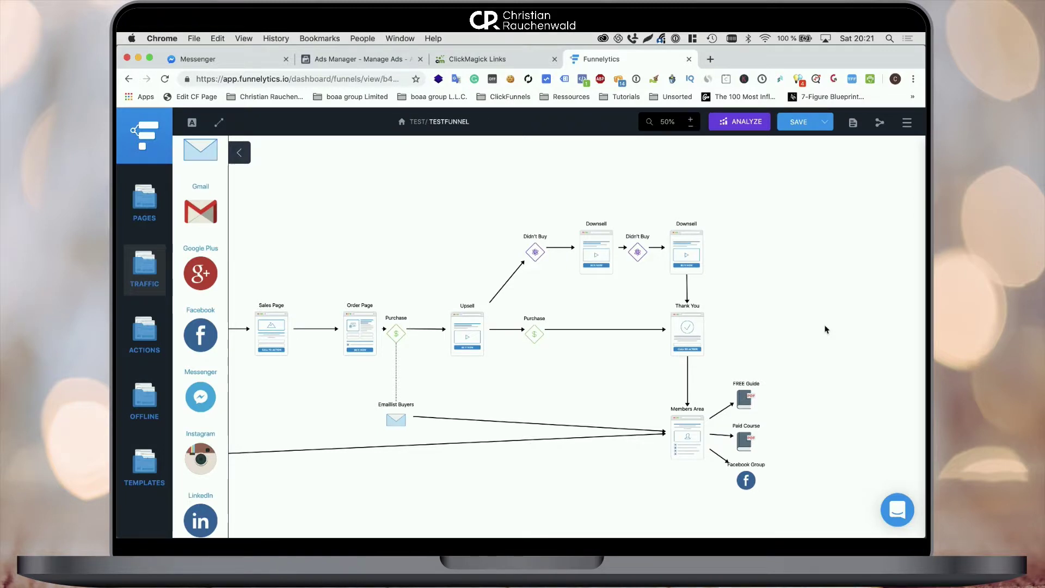
scroll(825, 329, "left", 4)
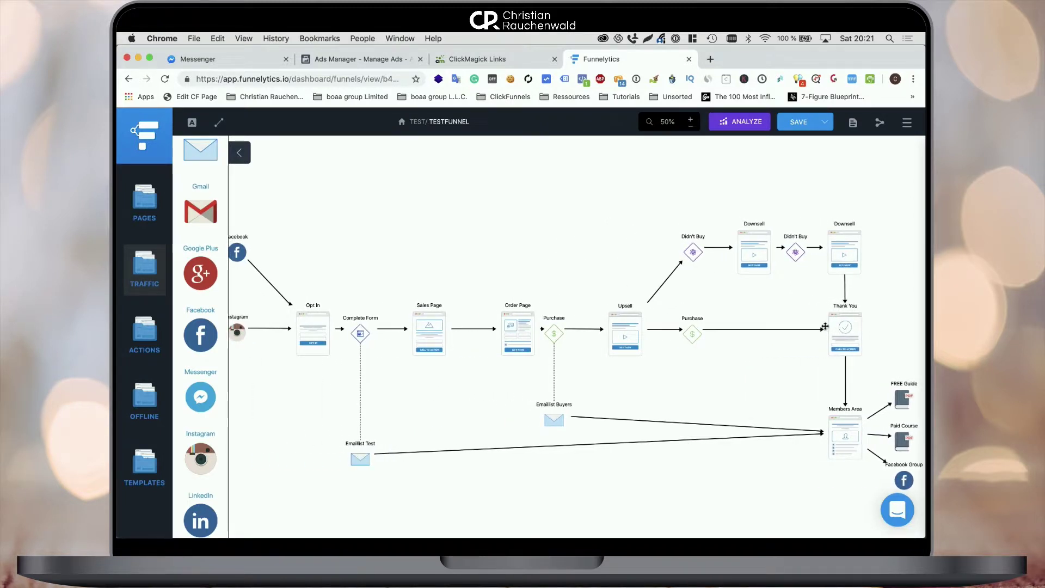
scroll(825, 326, "right", 2)
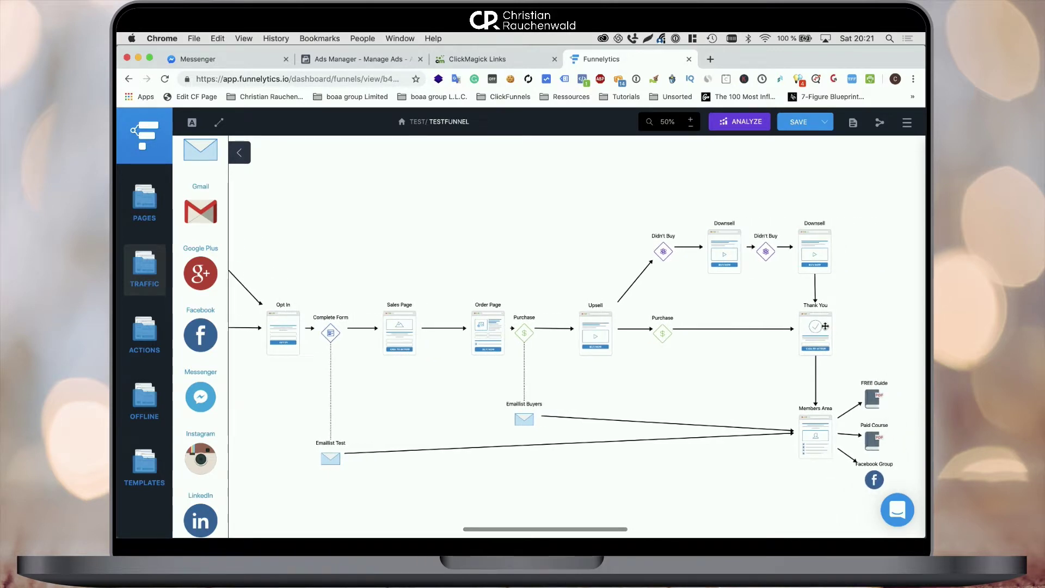
scroll(455, 252, "down", 3)
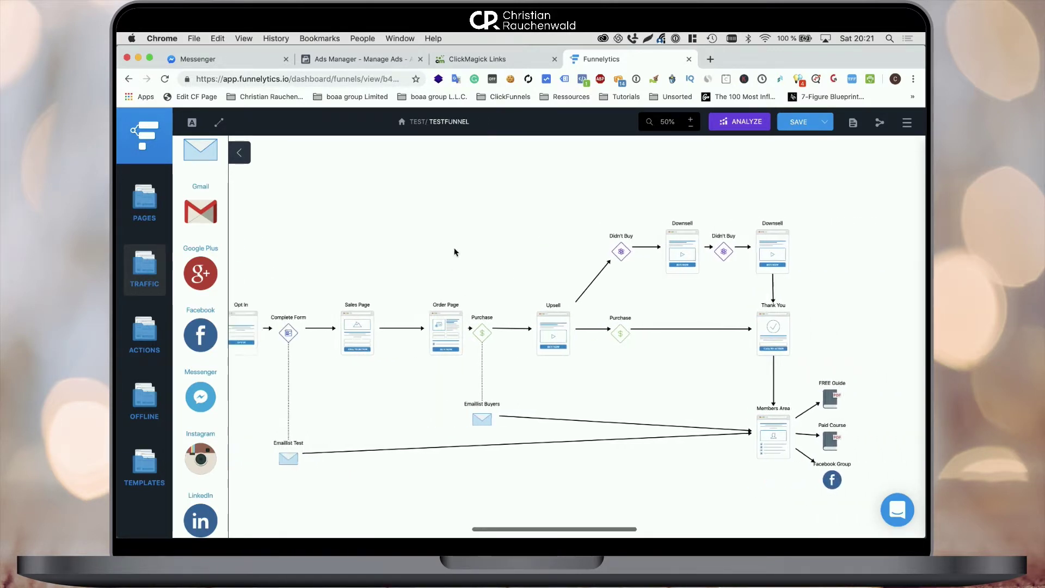
scroll(455, 252, "left", 3)
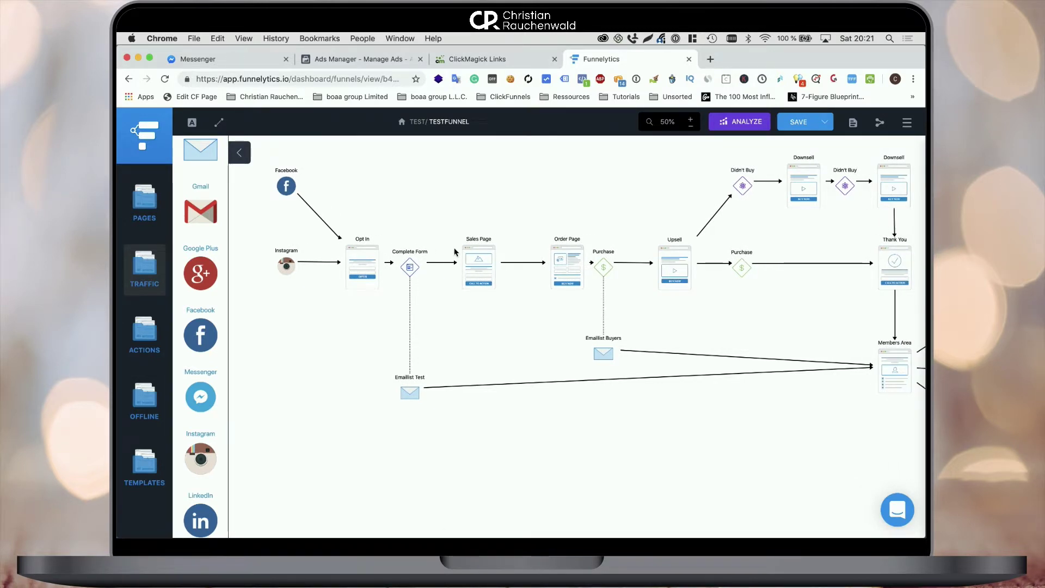
scroll(455, 252, "up", 2)
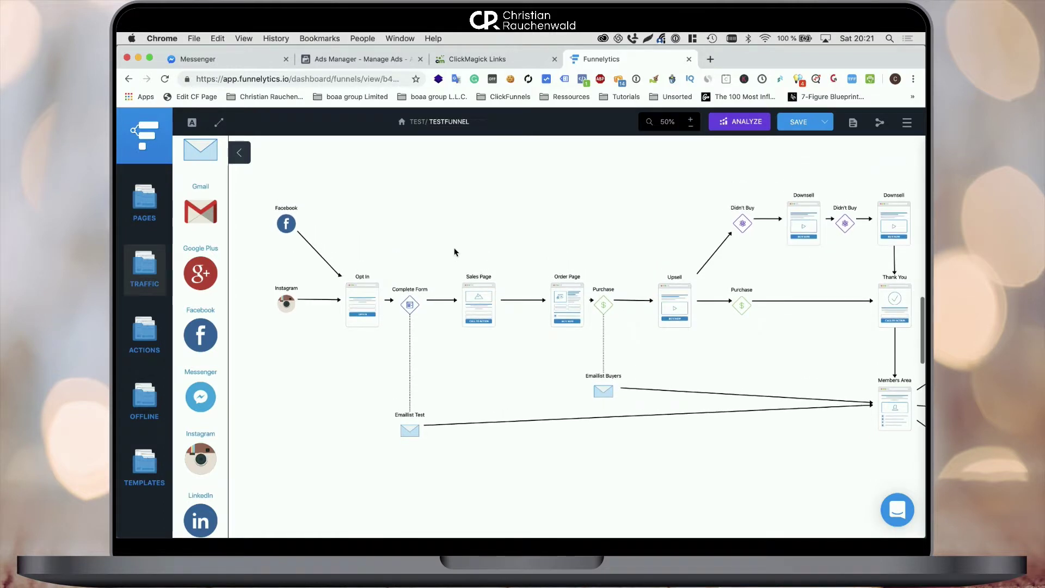
scroll(331, 230, "right", 3)
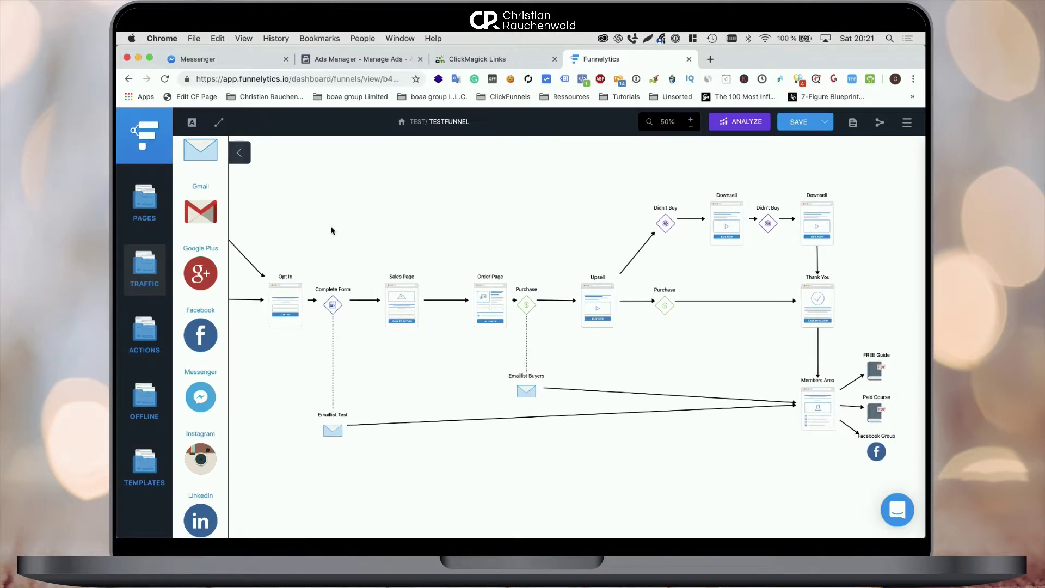
scroll(330, 230, "left", 2)
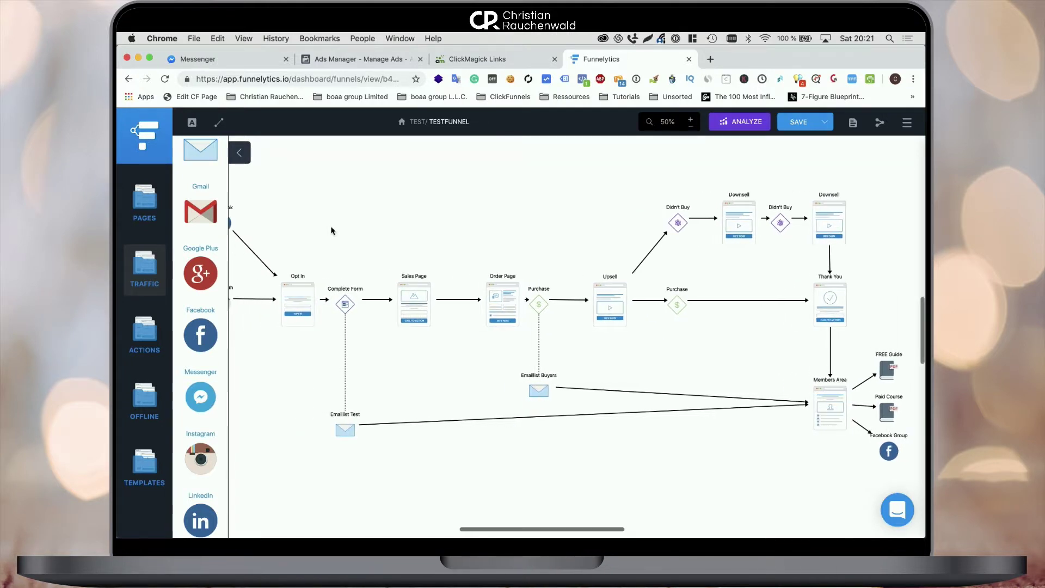
Save the Testfunnel map and export it as a PNG image
left_click(801, 122)
left_click(827, 130)
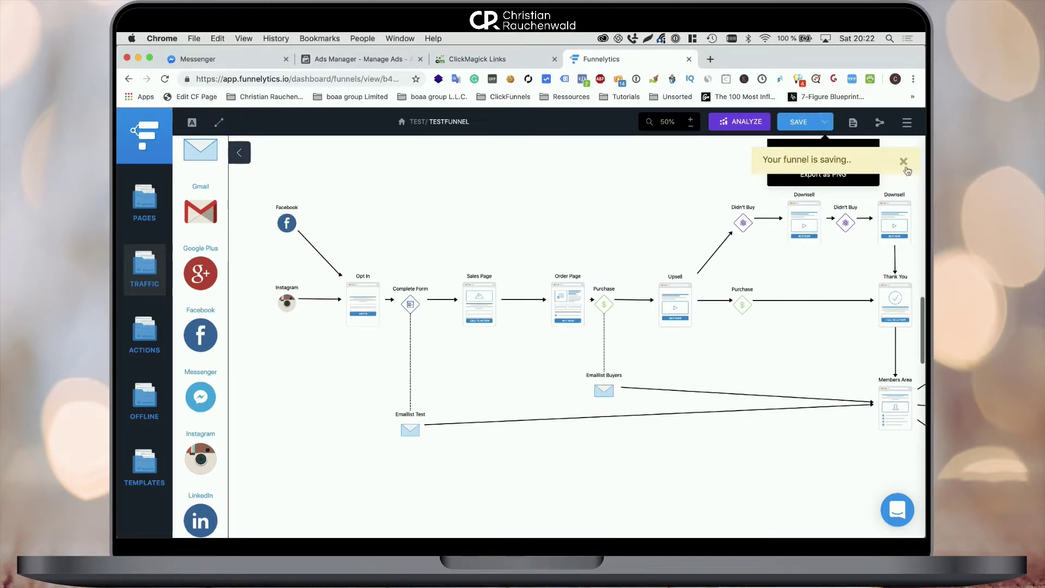
left_click(671, 204)
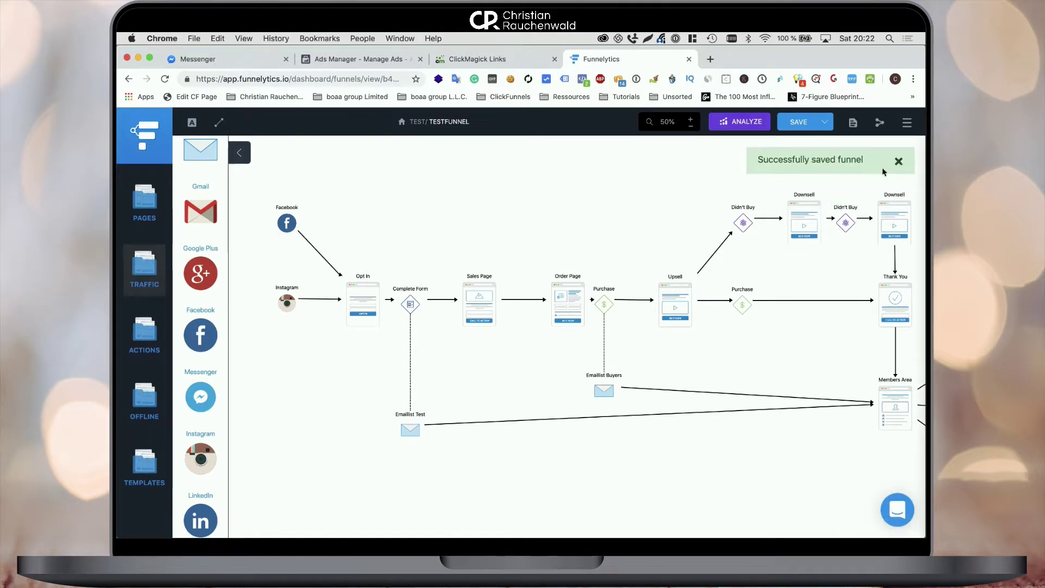
left_click(826, 123)
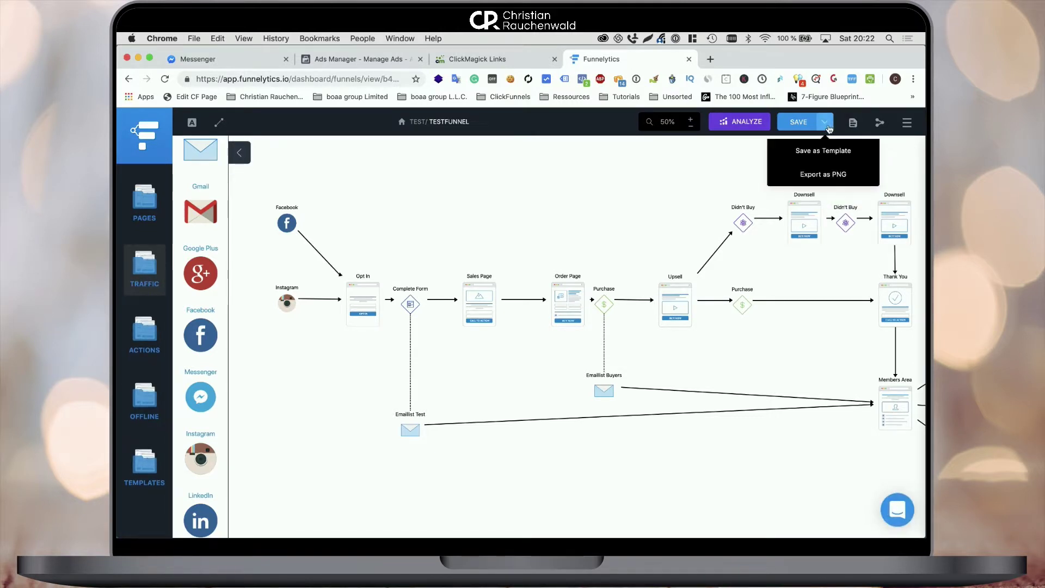
left_click(817, 177)
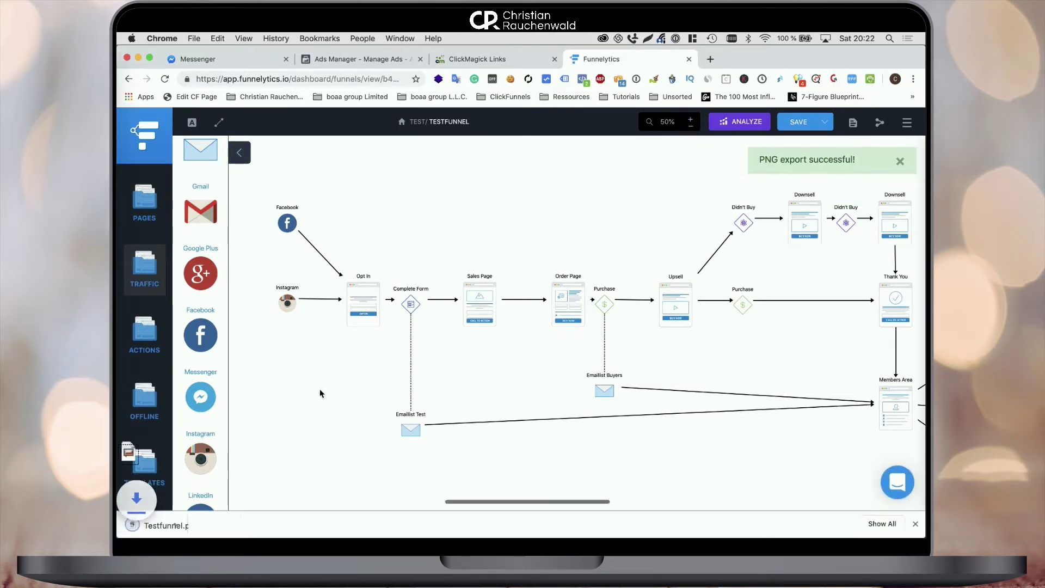
View Testfunnel.png in Preview, quit Preview, and select the Opt In step to show its notes
left_click(193, 526)
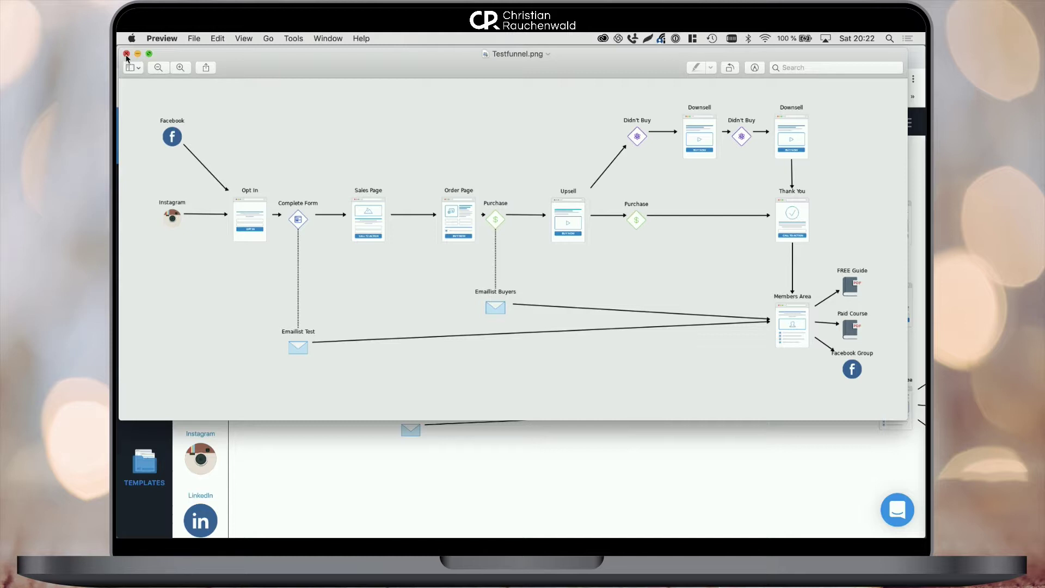
left_click(162, 38)
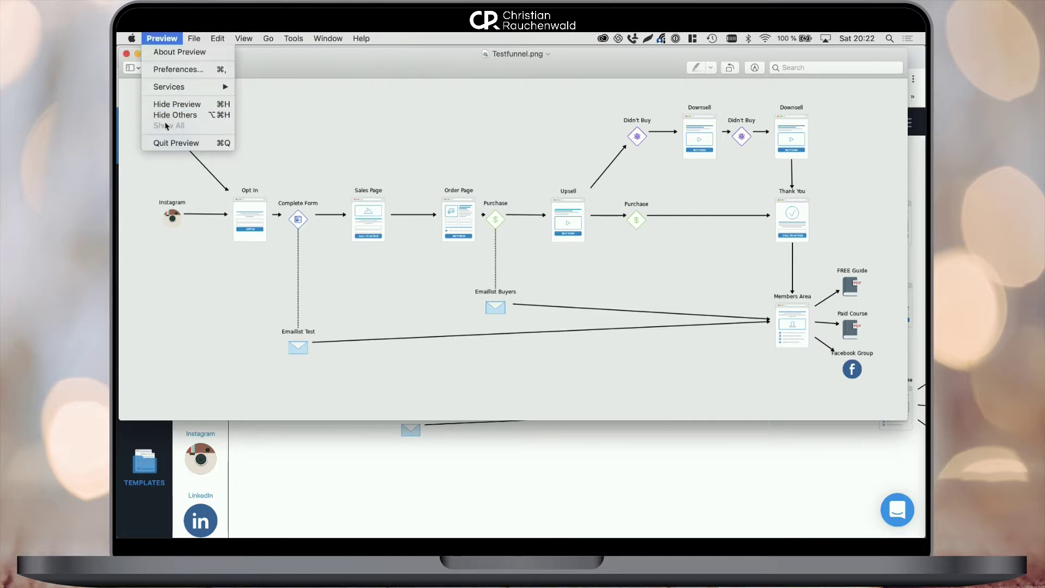
left_click(169, 143)
left_click(369, 313)
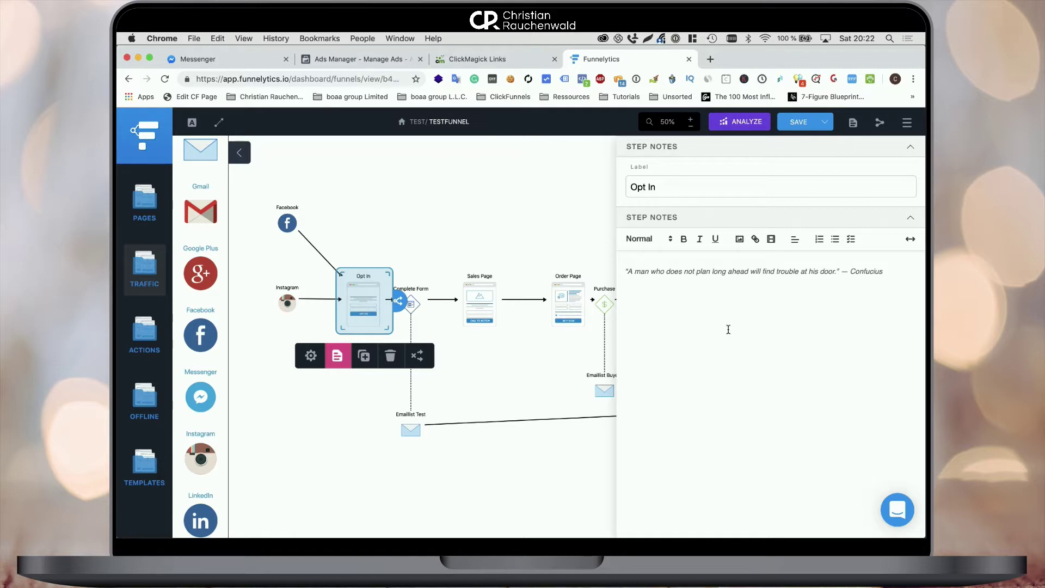
left_click(516, 223)
left_click(480, 297)
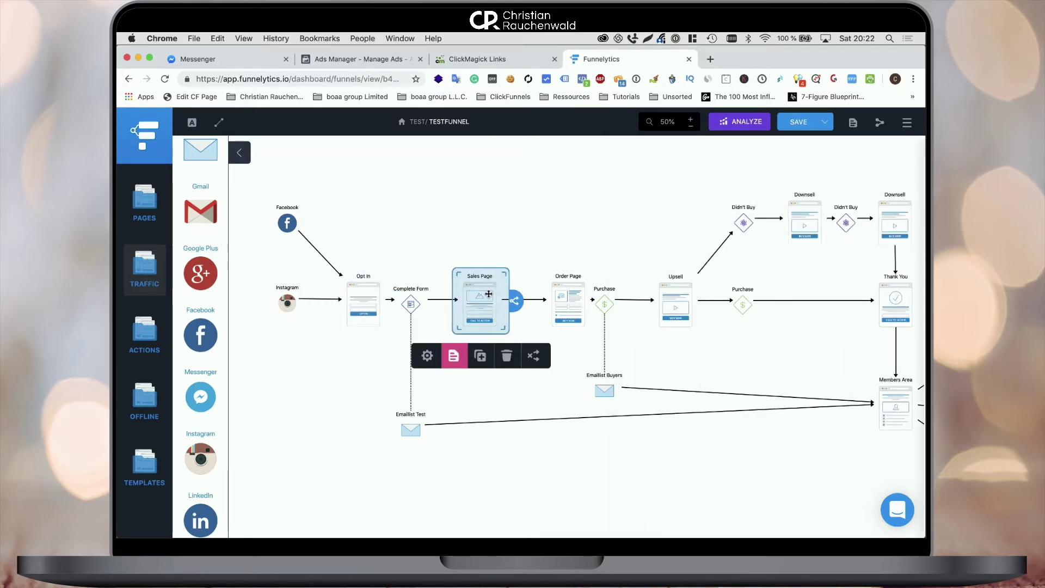
left_click(465, 239)
scroll(525, 232, "right", 5)
scroll(525, 233, "left", 5)
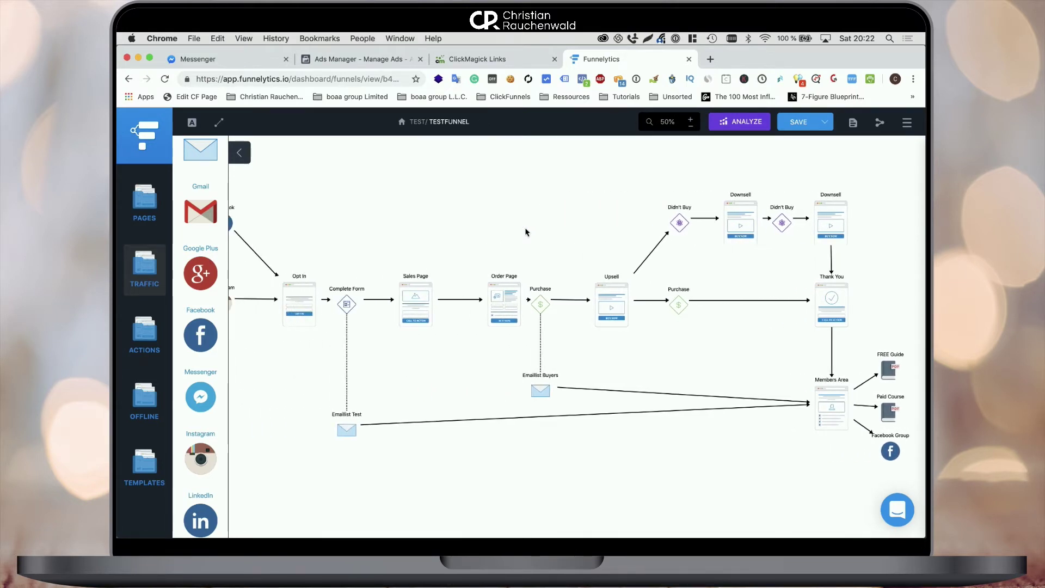
left_click(357, 296)
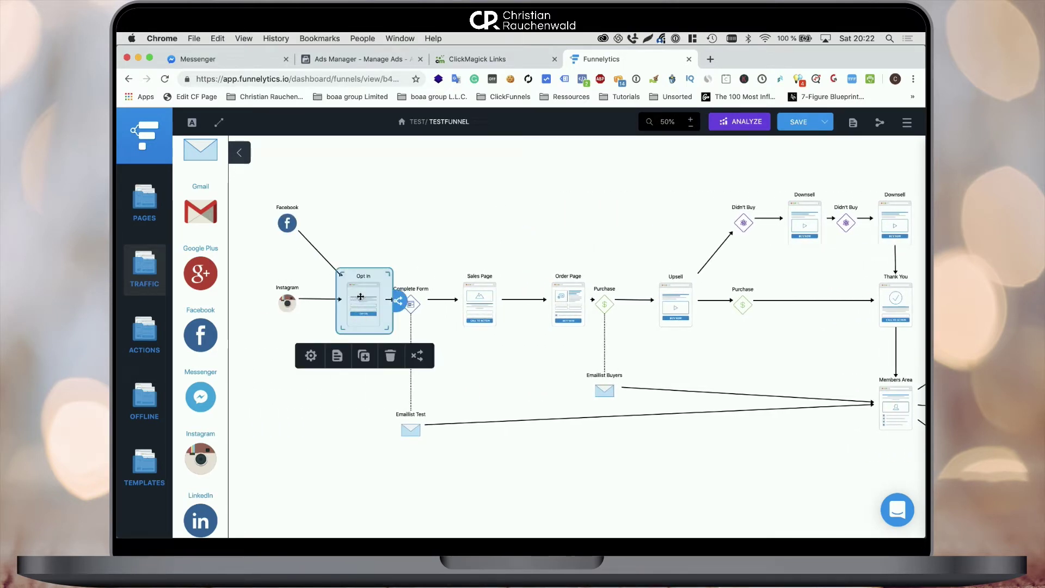
left_click(337, 355)
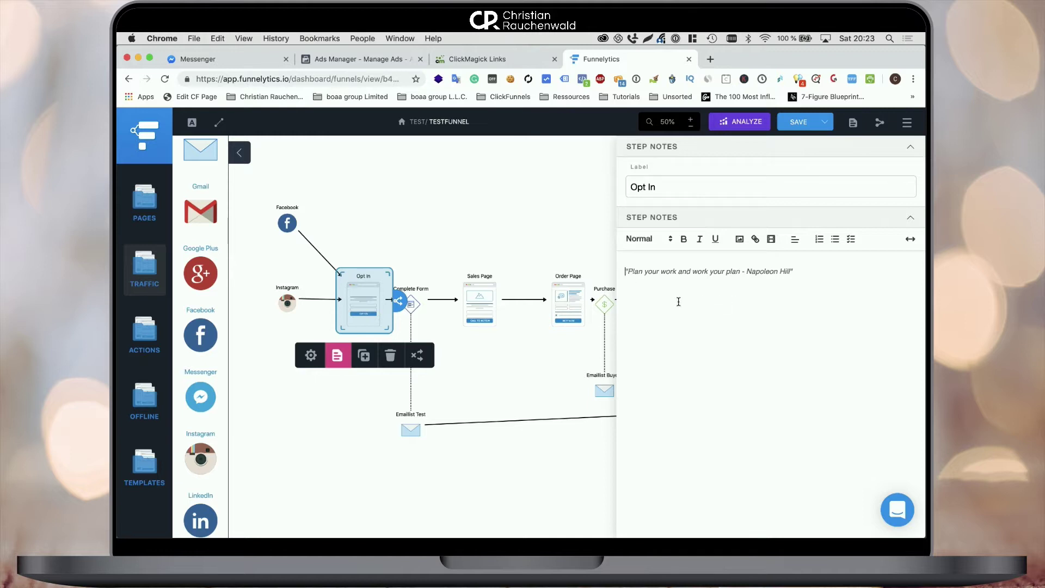
left_click(514, 219)
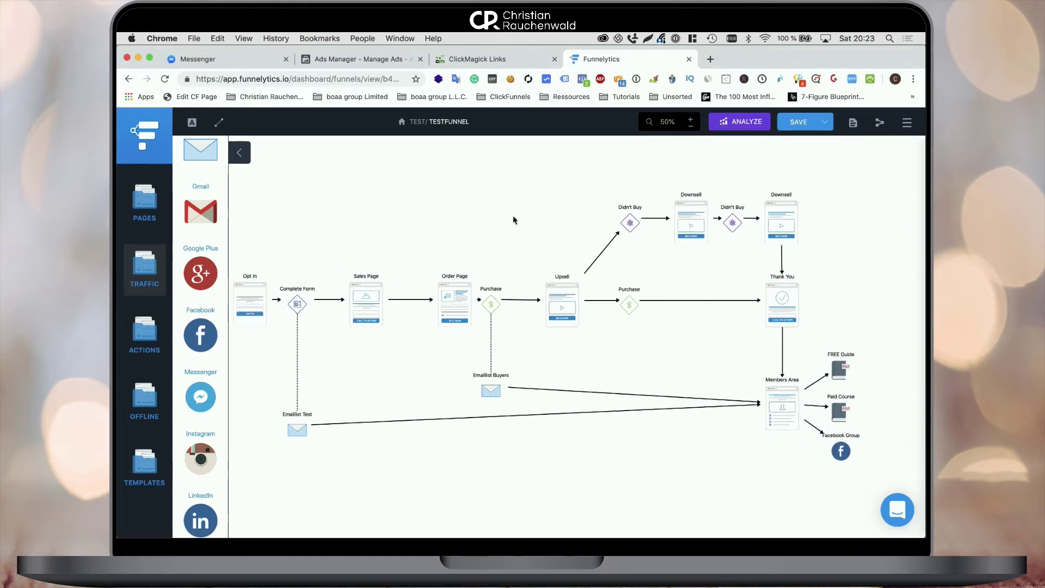